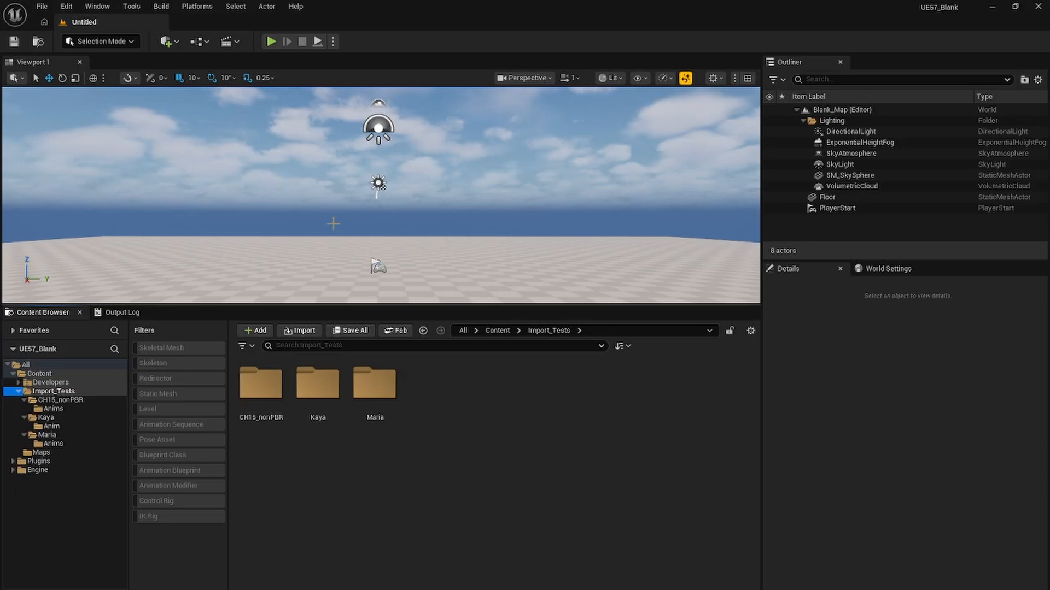
- Check which project plugins are enabled in the plugin list, and close the list
{"action": "left_click", "coordinate": [66, 6]}
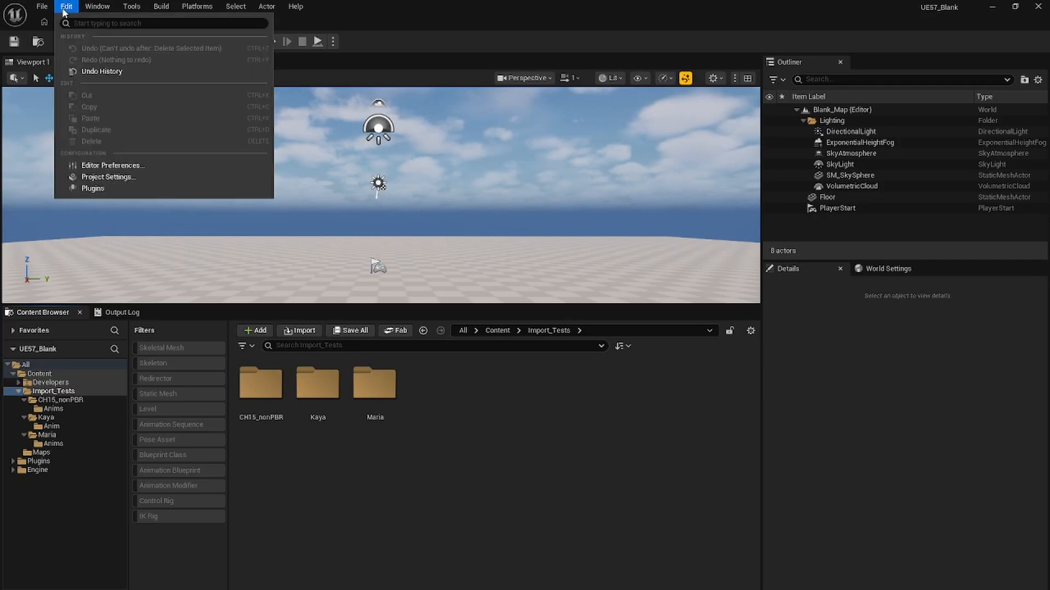
{"action": "left_click", "coordinate": [112, 190]}
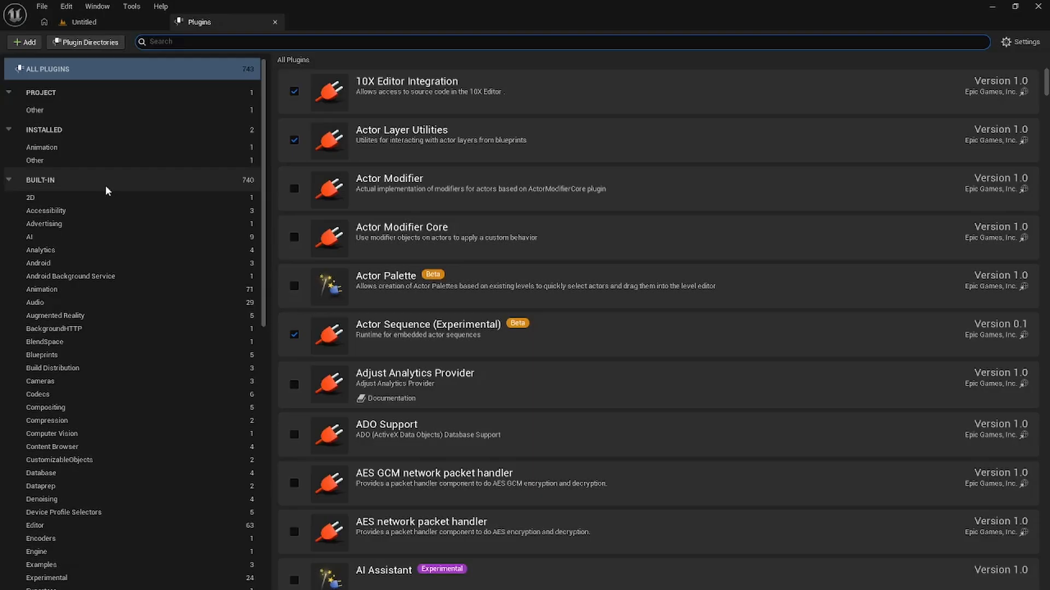
{"action": "left_click", "coordinate": [59, 92]}
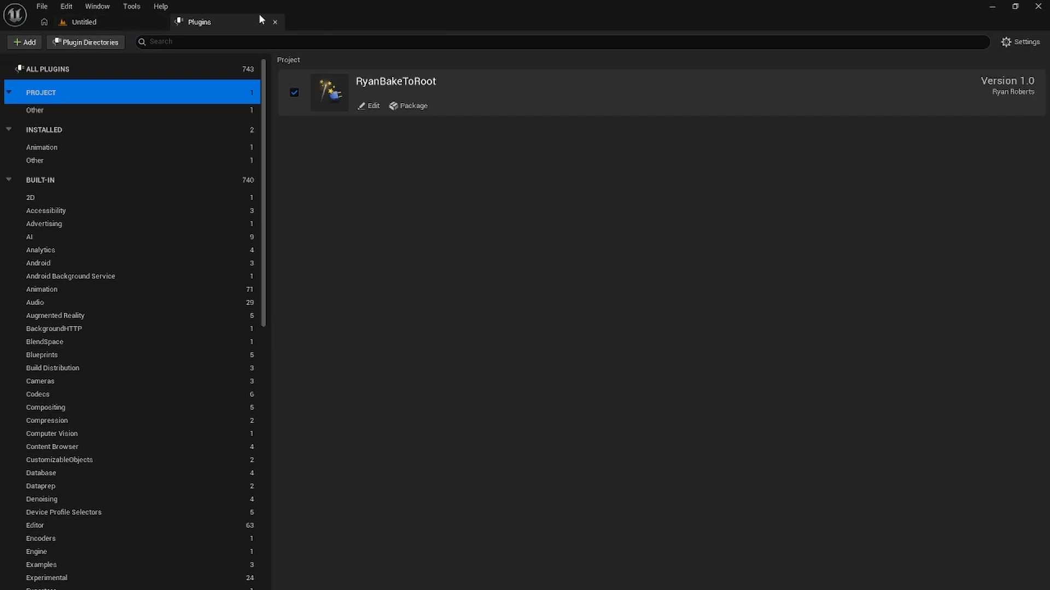
{"action": "left_click", "coordinate": [275, 22]}
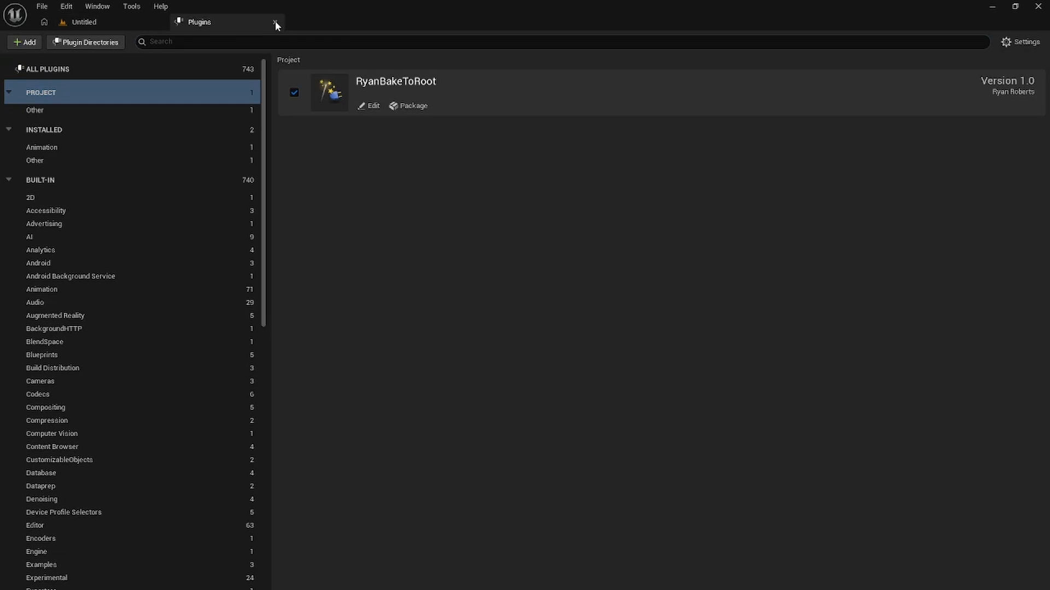
{"action": "left_click", "coordinate": [275, 22]}
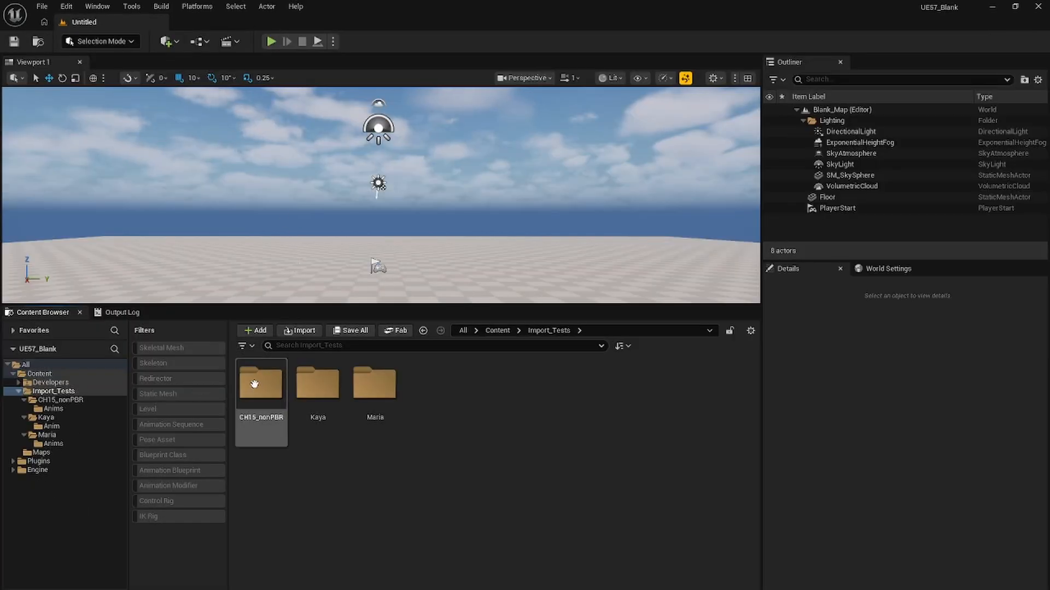
- Look through the CH15_nonPBR, Kaya and Maria folders and their animation subfolders, and return to Import_Tests
{"action": "left_click", "coordinate": [58, 400]}
{"action": "left_click", "coordinate": [55, 408]}
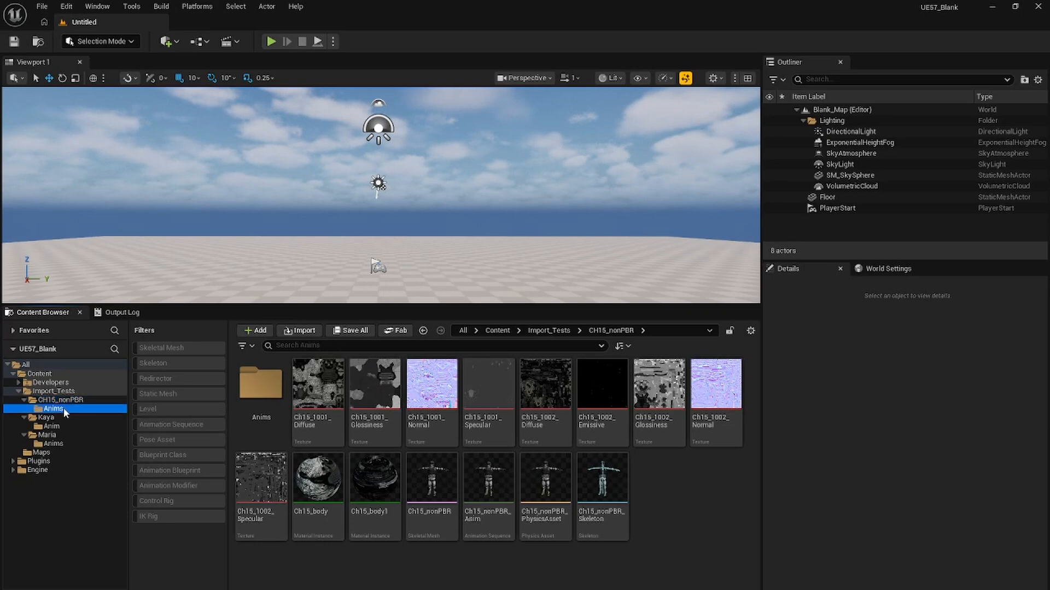
{"action": "left_click", "coordinate": [56, 418]}
{"action": "left_click", "coordinate": [61, 426]}
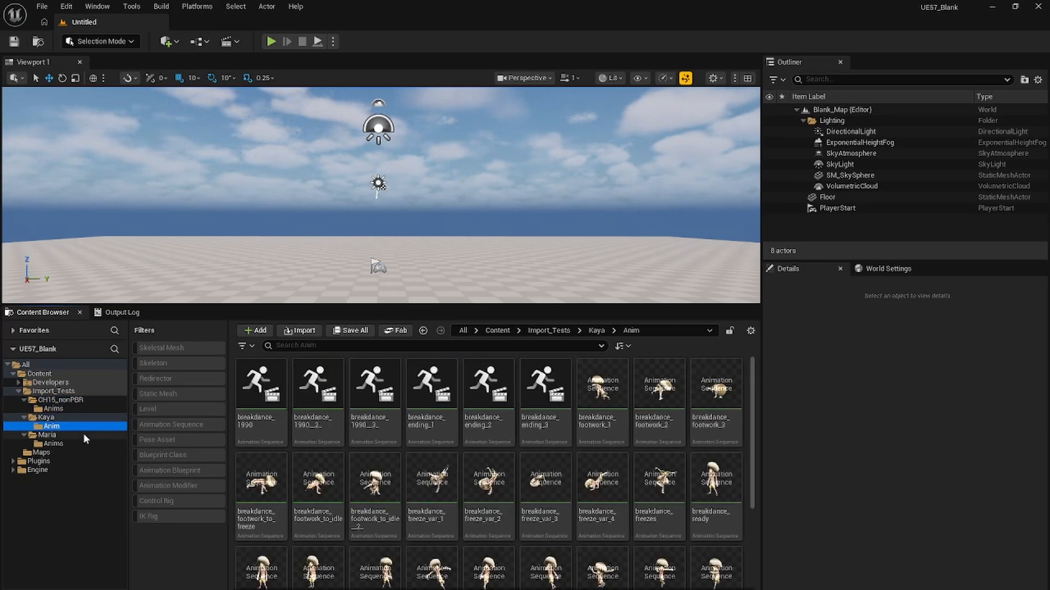
{"action": "left_click", "coordinate": [67, 435]}
{"action": "left_click", "coordinate": [67, 443]}
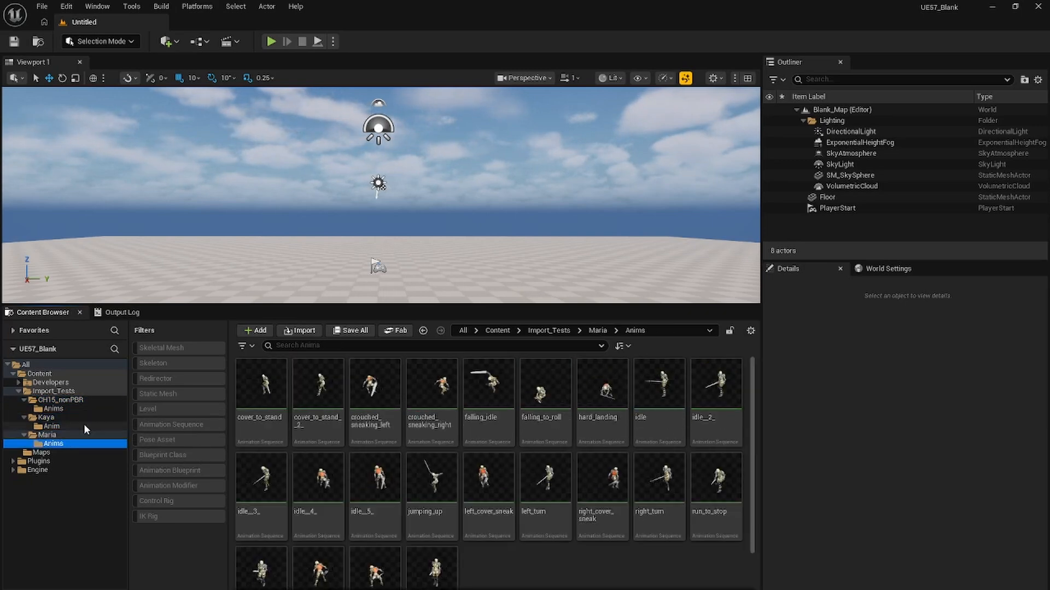
{"action": "left_click", "coordinate": [72, 401]}
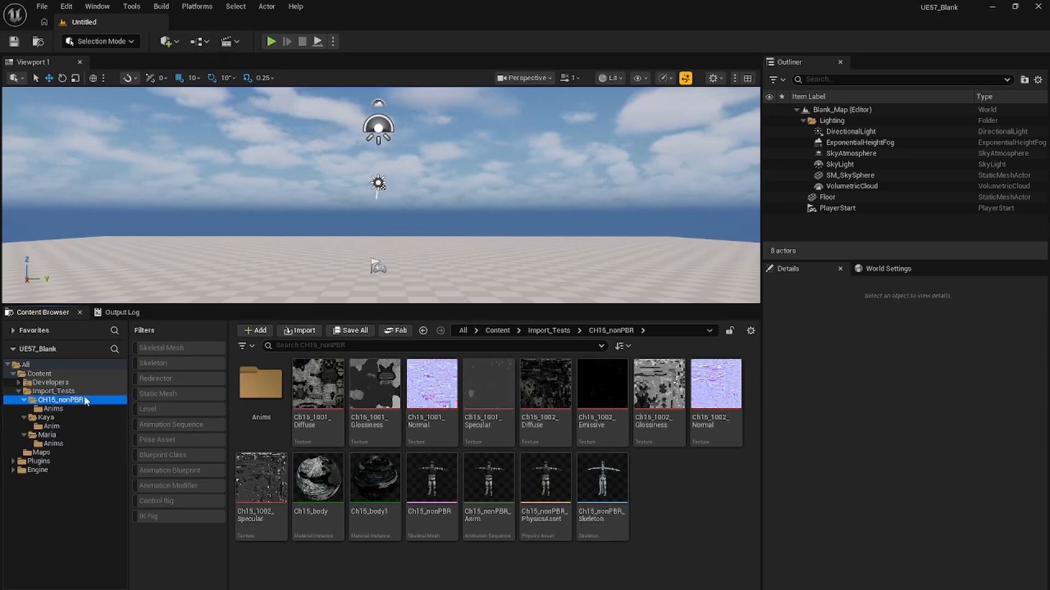
{"action": "left_click", "coordinate": [70, 391]}
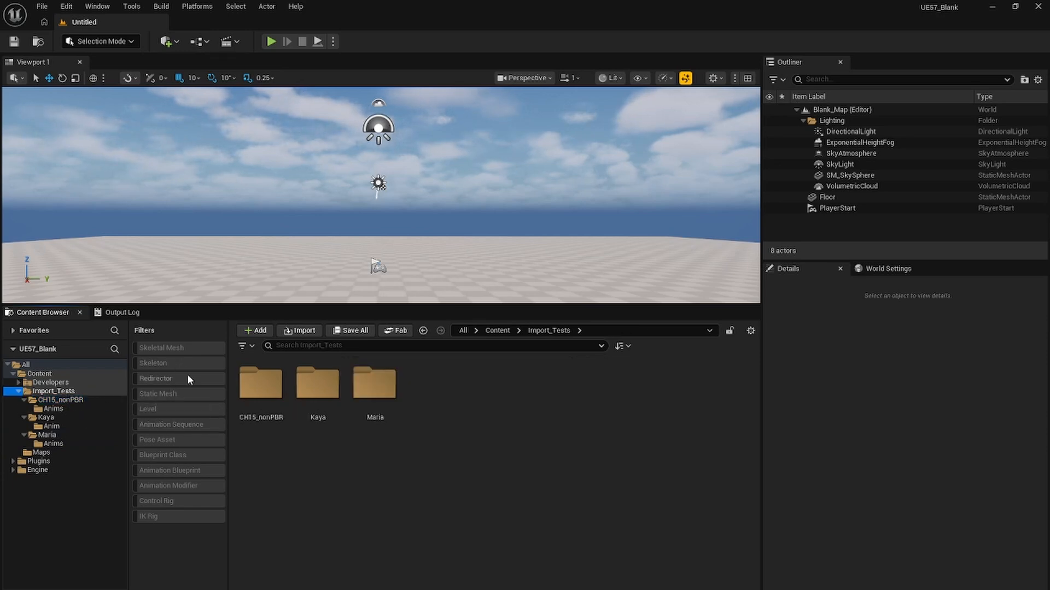
- Filter Import_Tests to skeletal meshes and open the Ch15_nonPBR, kaya and Maria meshes
{"action": "left_click", "coordinate": [176, 349]}
{"action": "left_click", "coordinate": [263, 387]}
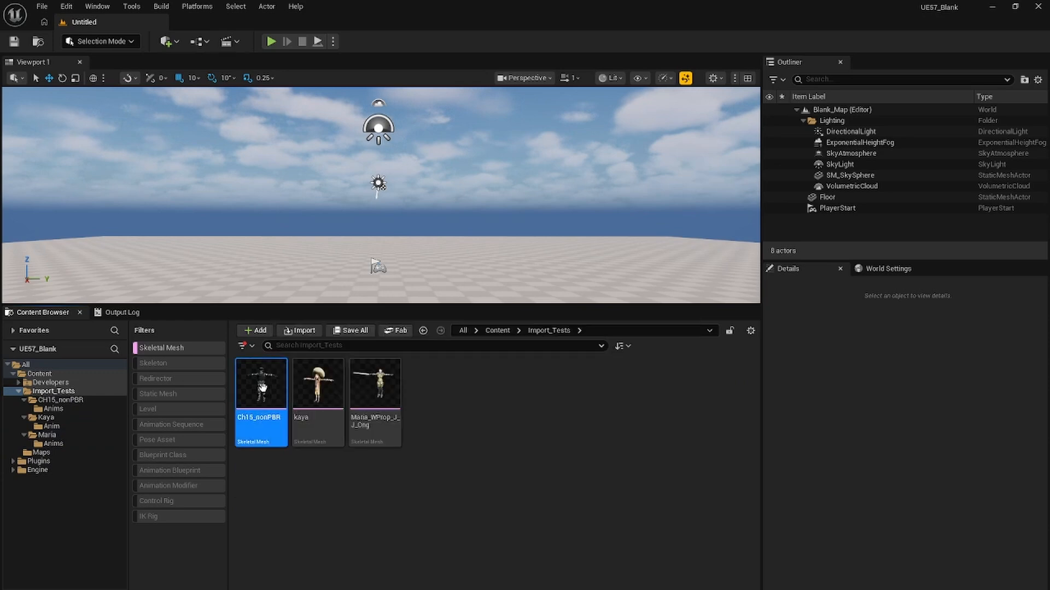
{"action": "double_click", "coordinate": [263, 388]}
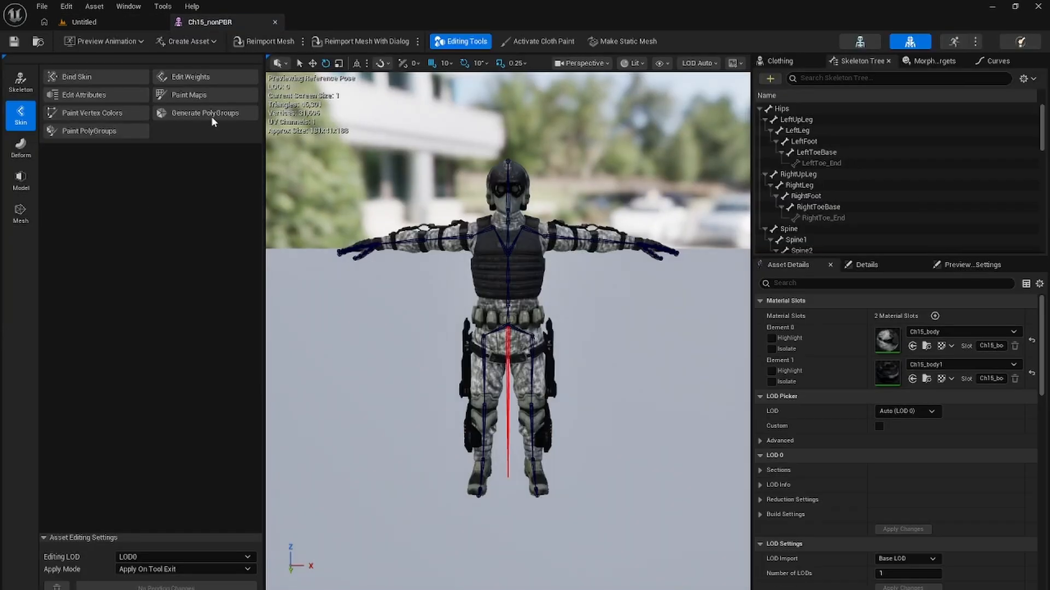
{"action": "left_click", "coordinate": [136, 23]}
{"action": "left_click", "coordinate": [310, 382]}
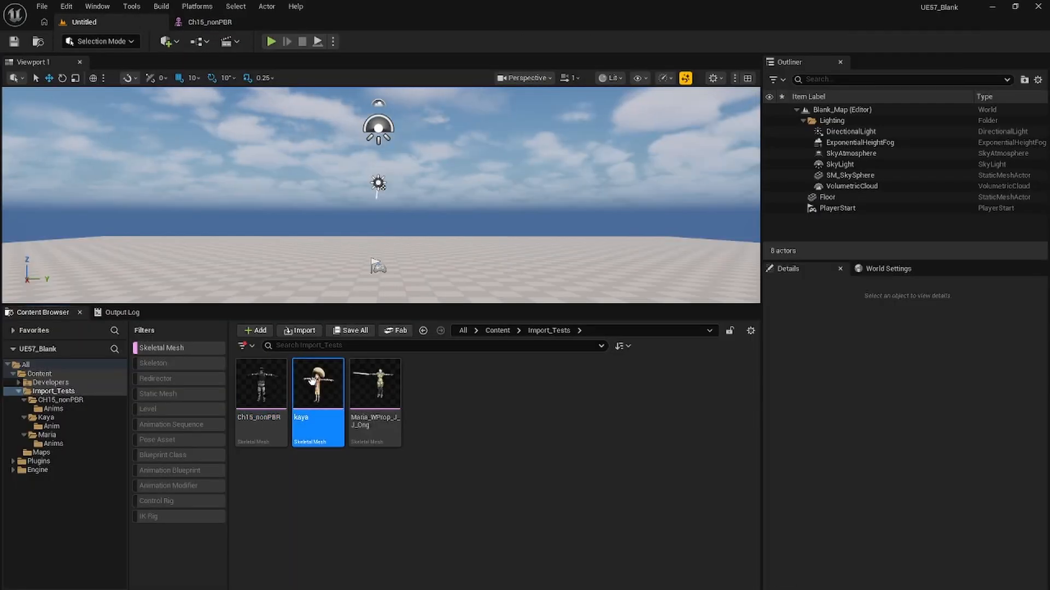
{"action": "double_click", "coordinate": [314, 387]}
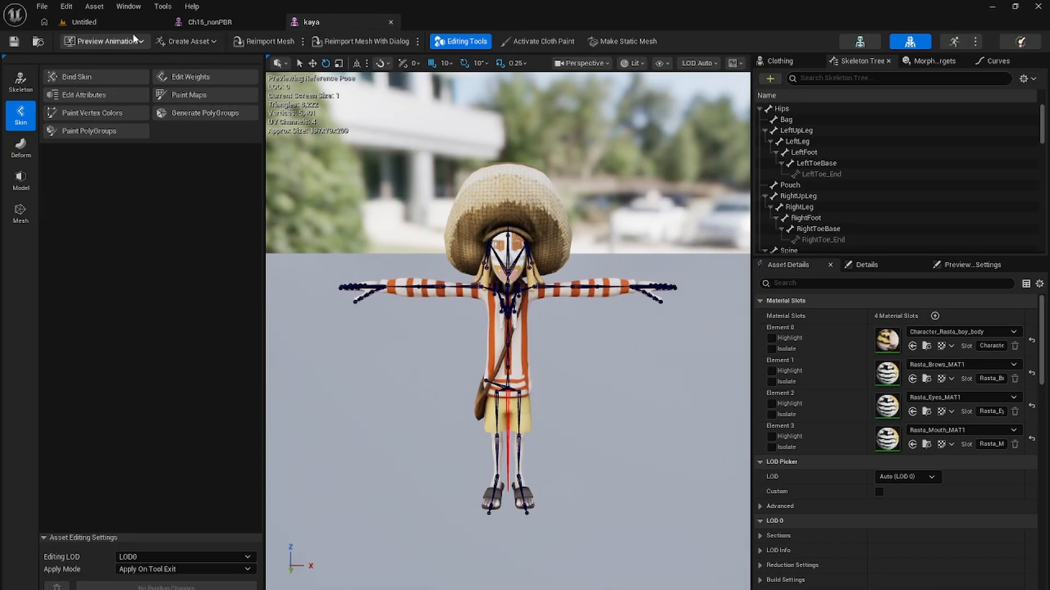
{"action": "left_click", "coordinate": [85, 22]}
{"action": "left_click", "coordinate": [386, 386]}
{"action": "double_click", "coordinate": [386, 386]}
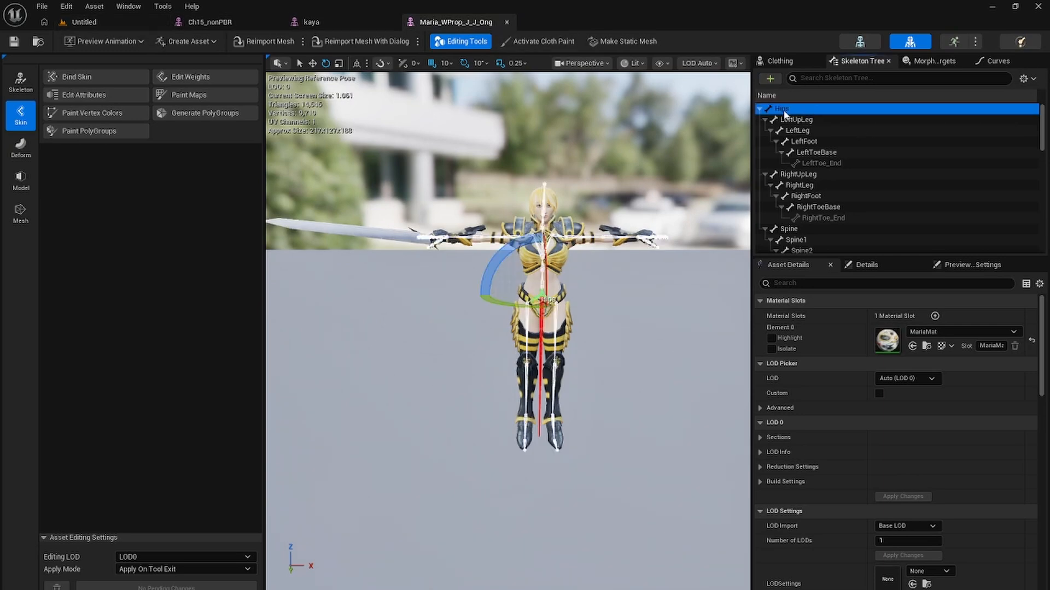
- Inspect the top bone of the kaya and Ch15_nonPBR skeletons, and close all three mesh editors
{"action": "left_click", "coordinate": [317, 22]}
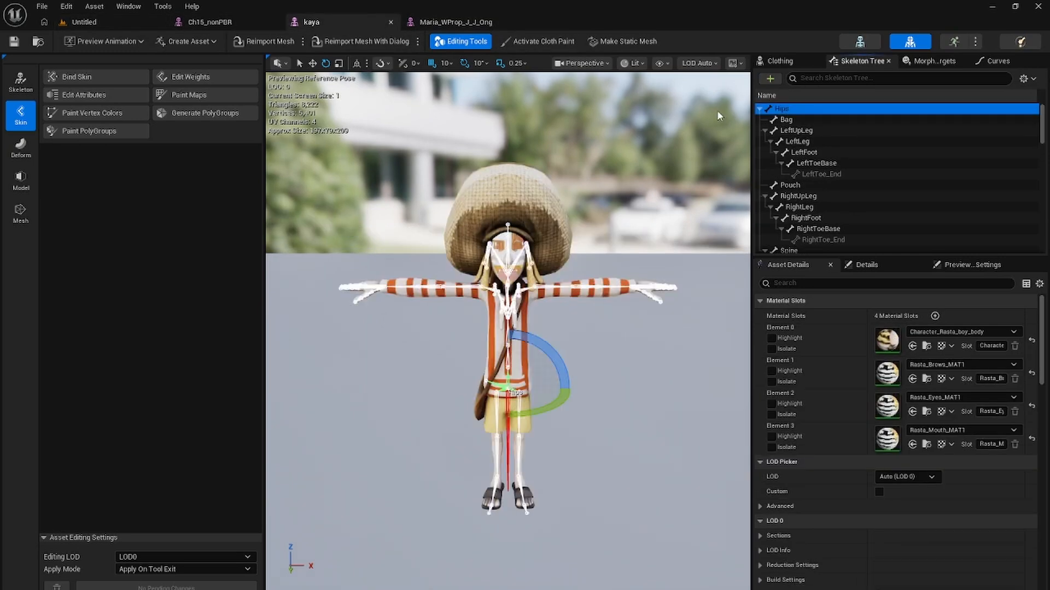
{"action": "left_click", "coordinate": [225, 22]}
{"action": "left_click", "coordinate": [807, 108]}
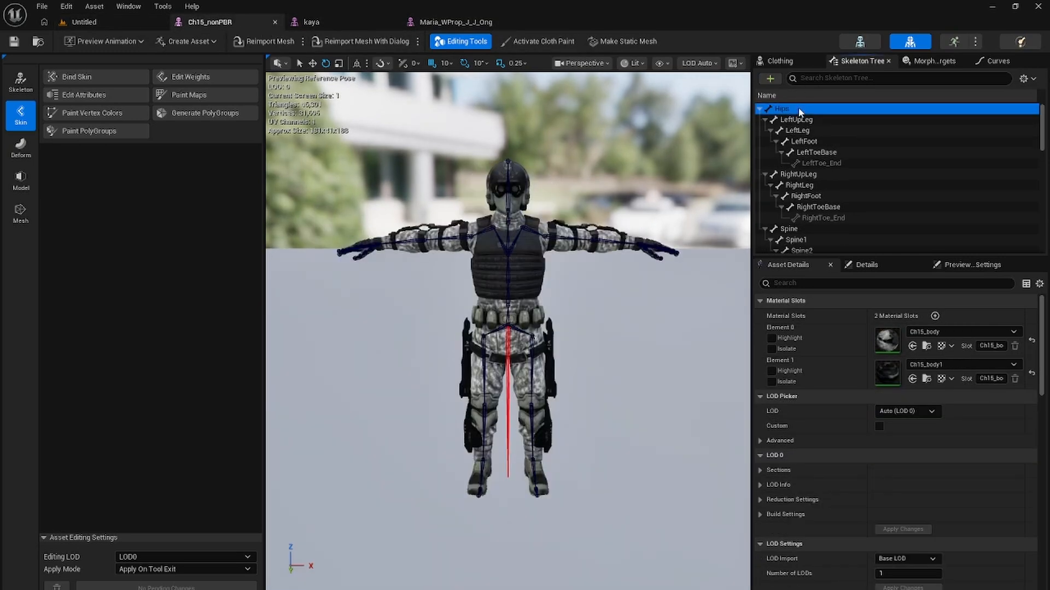
{"action": "left_click_drag", "start_coordinate": [601, 383], "coordinate": [569, 382]}
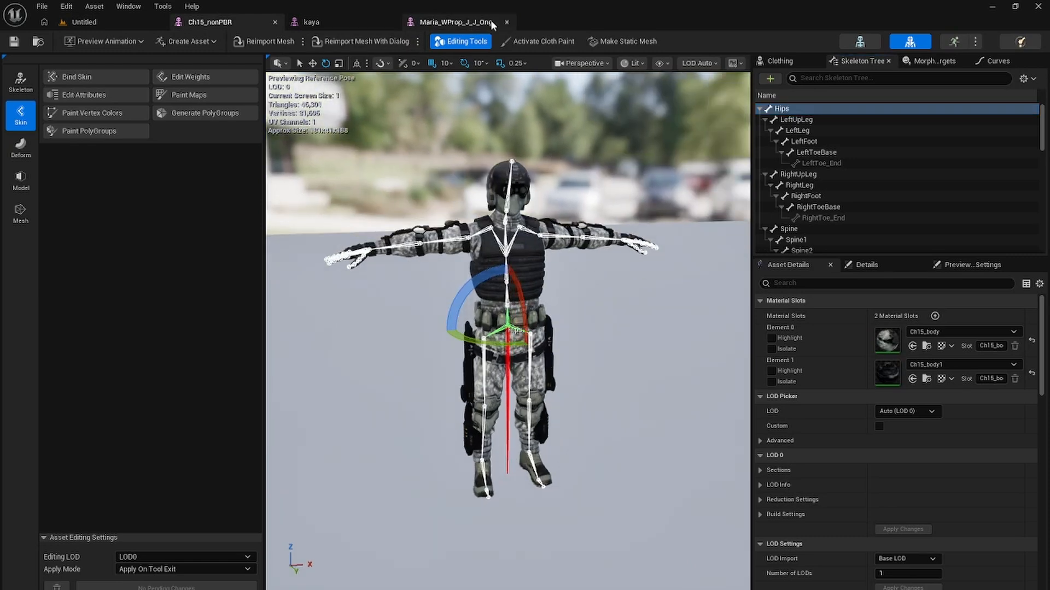
{"action": "middle_click", "coordinate": [440, 19]}
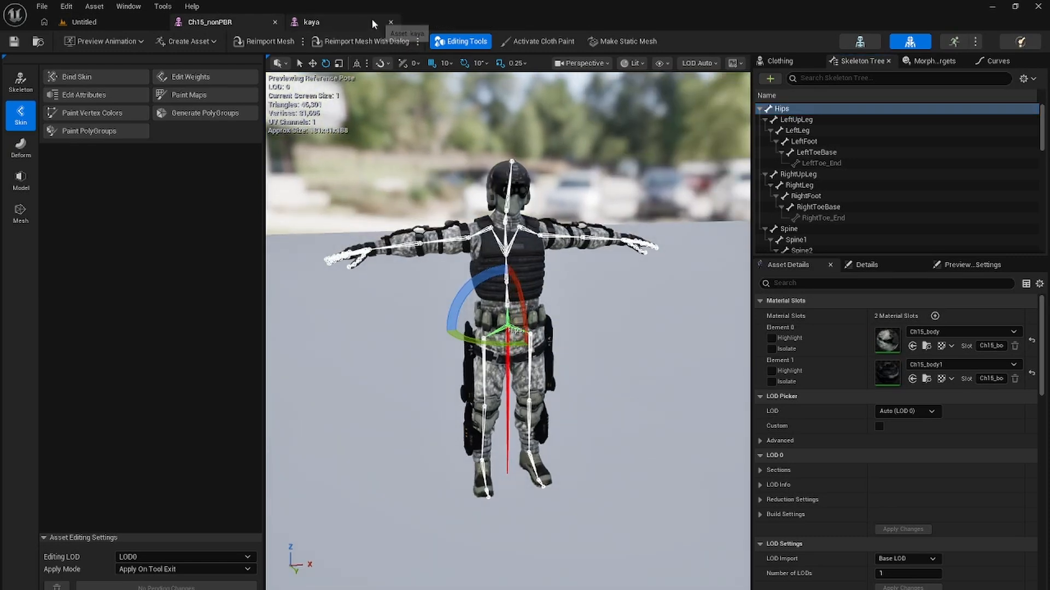
{"action": "left_click", "coordinate": [390, 21]}
{"action": "left_click", "coordinate": [275, 22]}
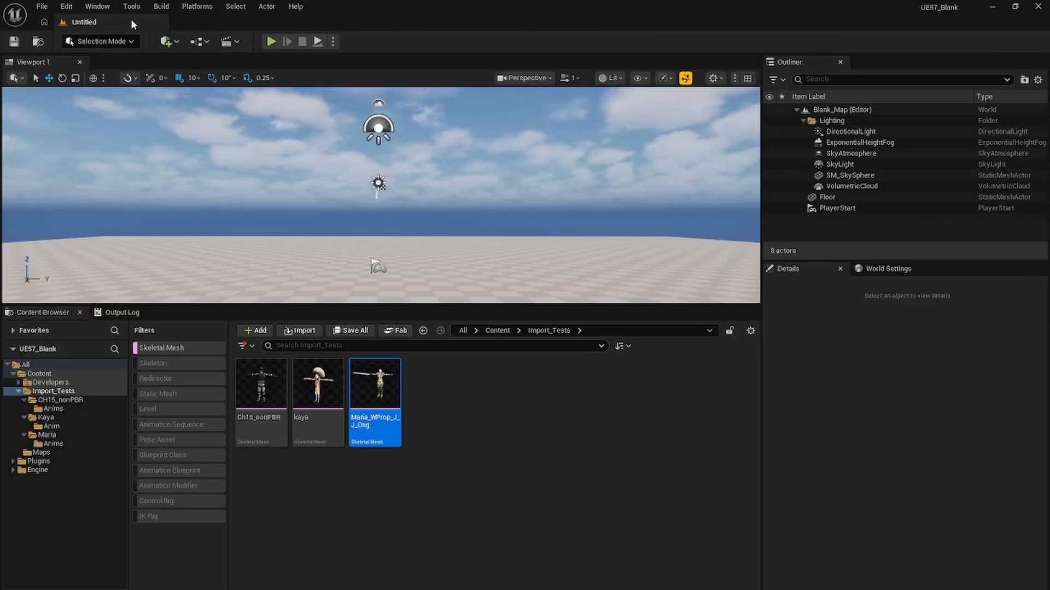
- Run the scripted action Add Mixamo Root Bone on all three skeletal meshes together
{"action": "left_click", "coordinate": [266, 391]}
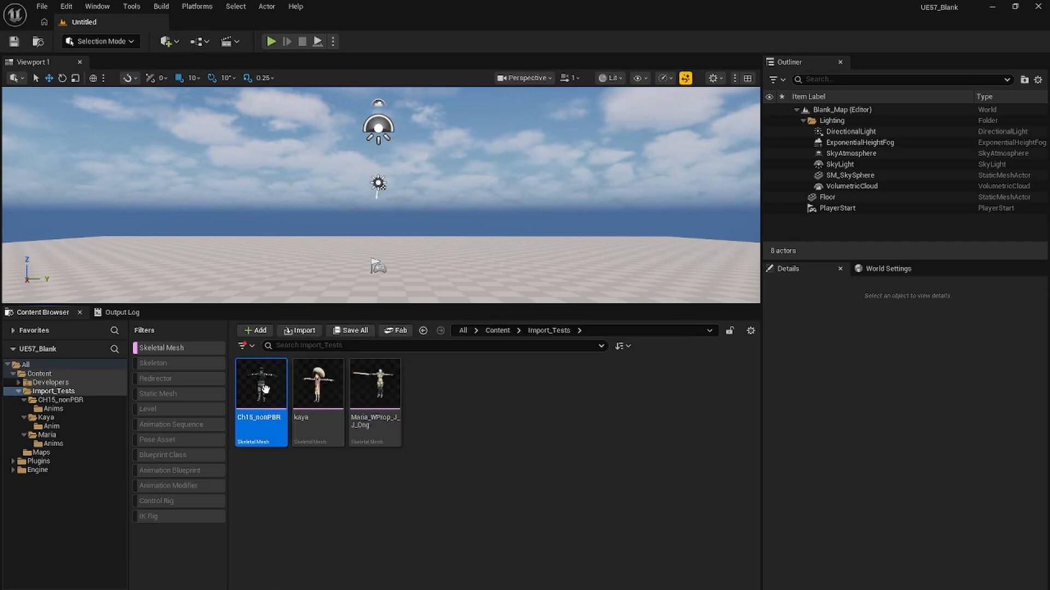
{"action": "left_click", "coordinate": [397, 408], "text": "shift"}
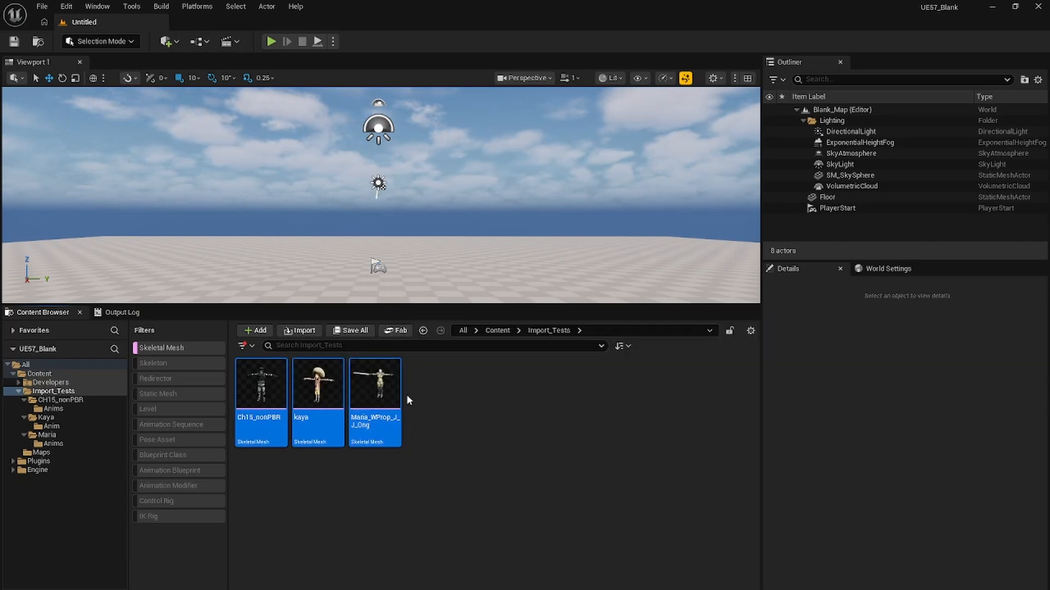
{"action": "right_click", "coordinate": [384, 382]}
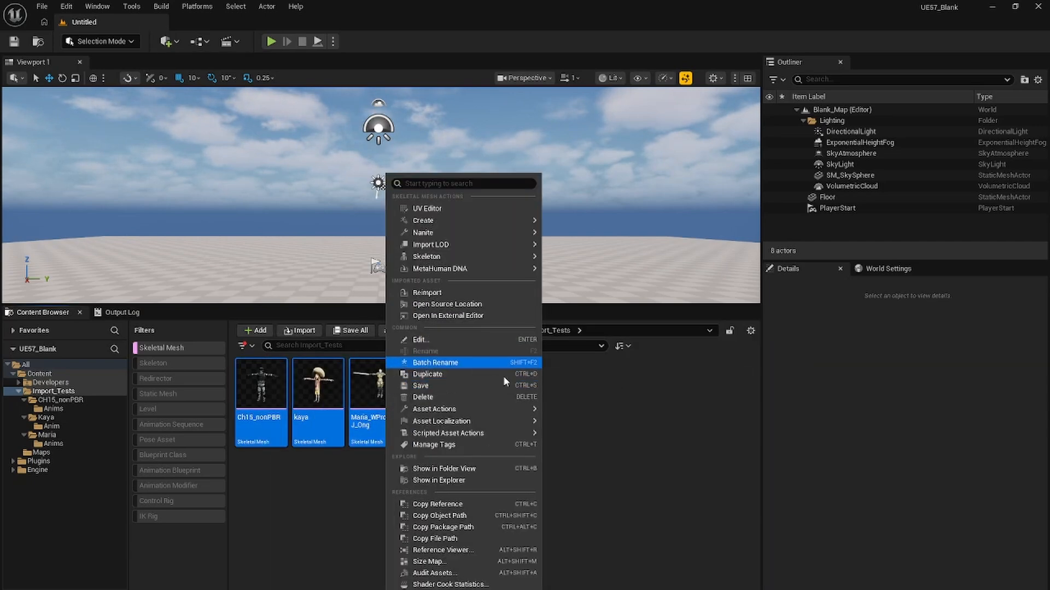
{"action": "mouse_move", "coordinate": [465, 433]}
{"action": "mouse_move", "coordinate": [574, 439]}
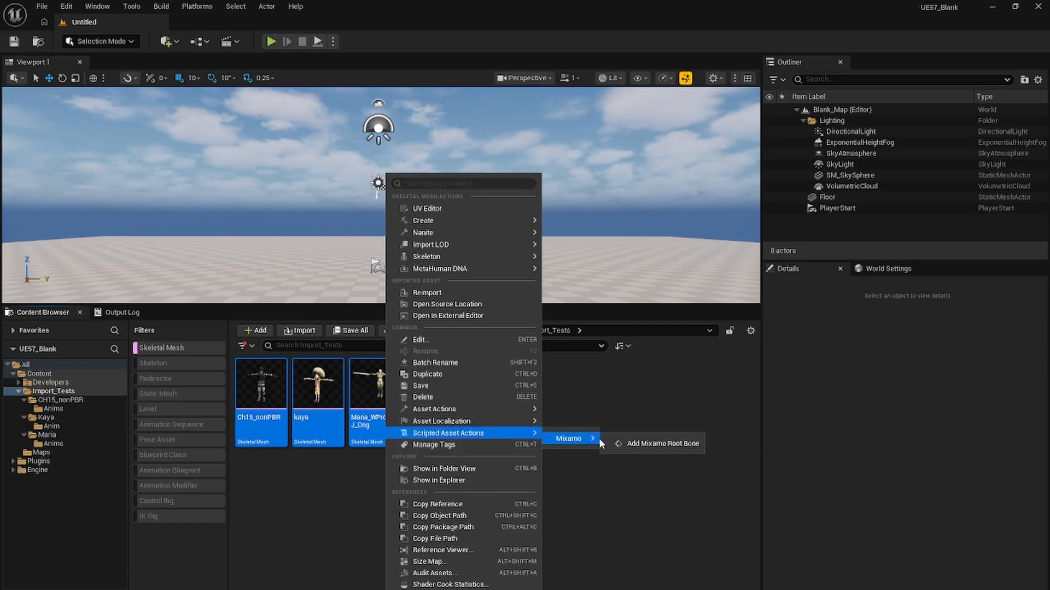
{"action": "left_click", "coordinate": [655, 445]}
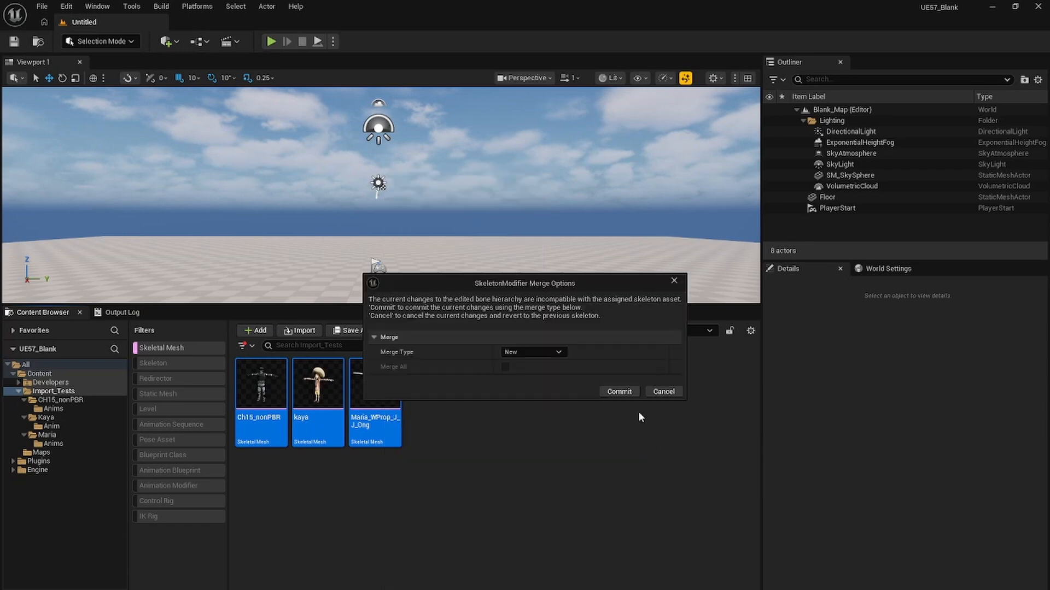
- Commit the bone hierarchy change for each of the three skeletons with the merge type set to Merge
{"action": "left_click", "coordinate": [528, 352]}
{"action": "left_click", "coordinate": [516, 372]}
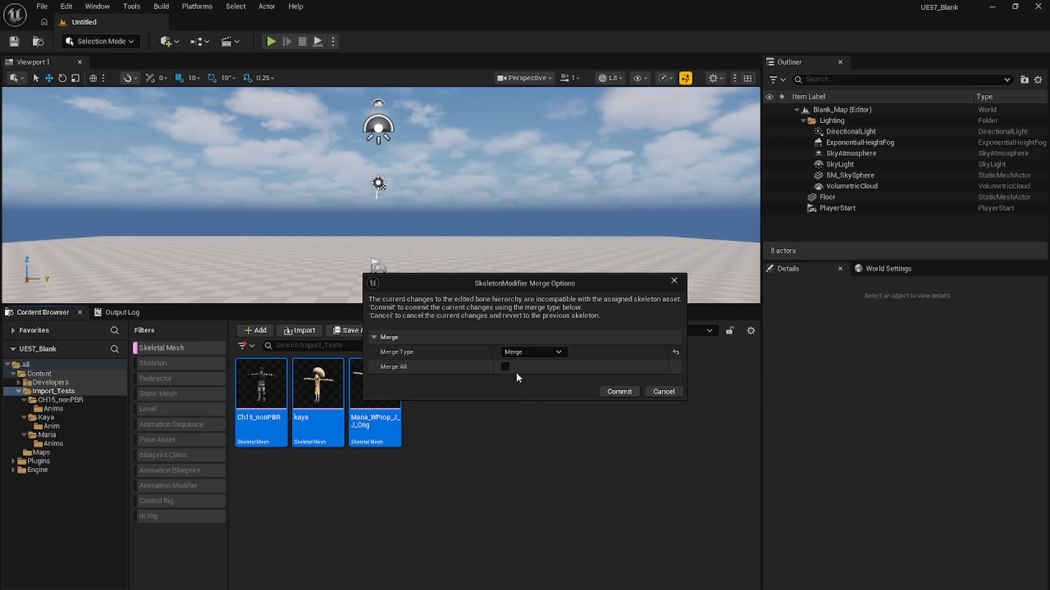
{"action": "left_click", "coordinate": [617, 392]}
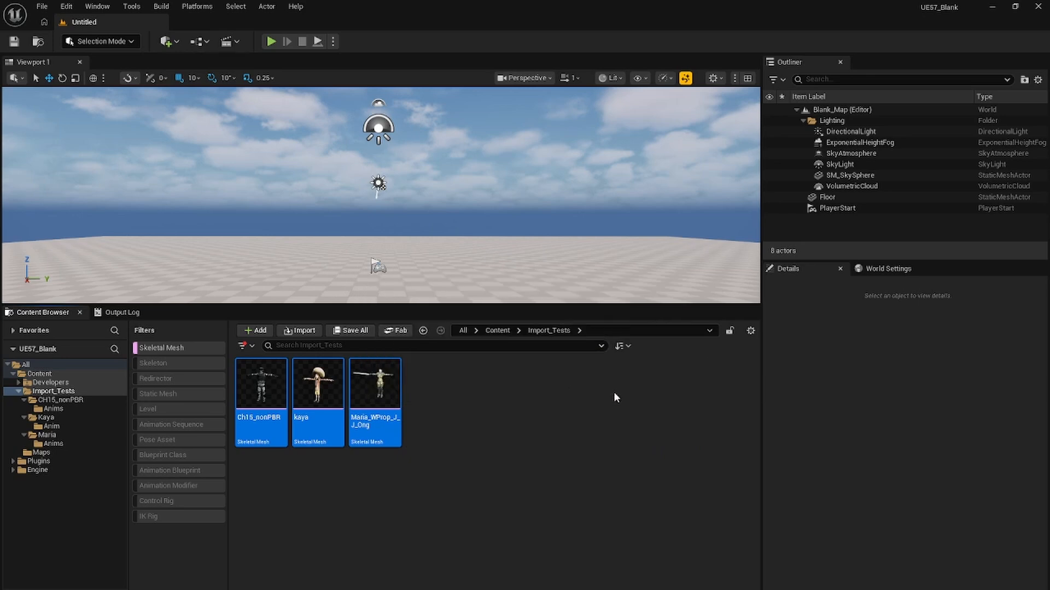
{"action": "left_click", "coordinate": [533, 352]}
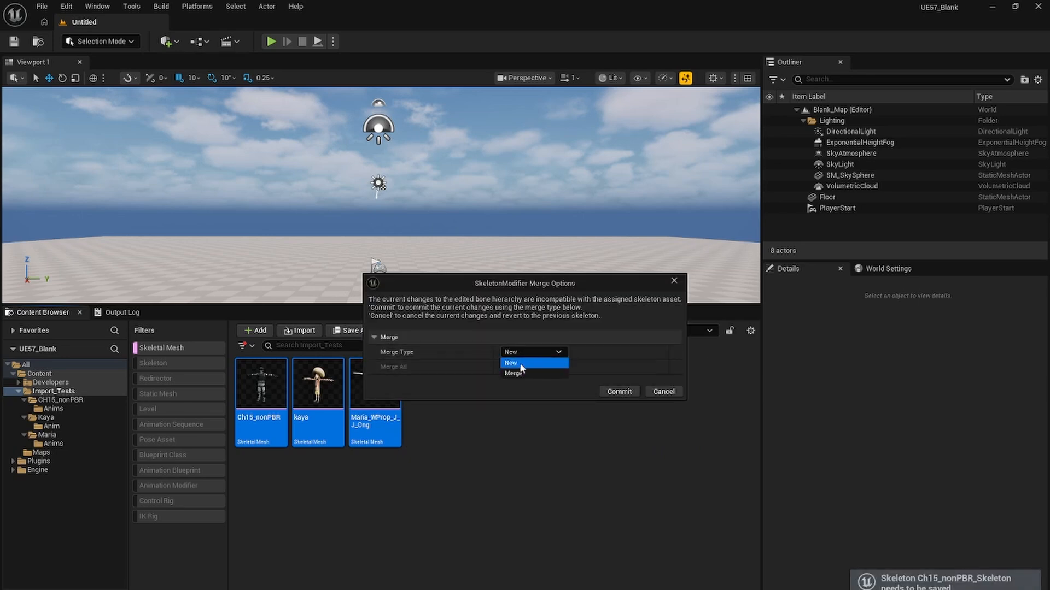
{"action": "left_click", "coordinate": [518, 374]}
{"action": "left_click", "coordinate": [616, 391]}
{"action": "left_click", "coordinate": [533, 353]}
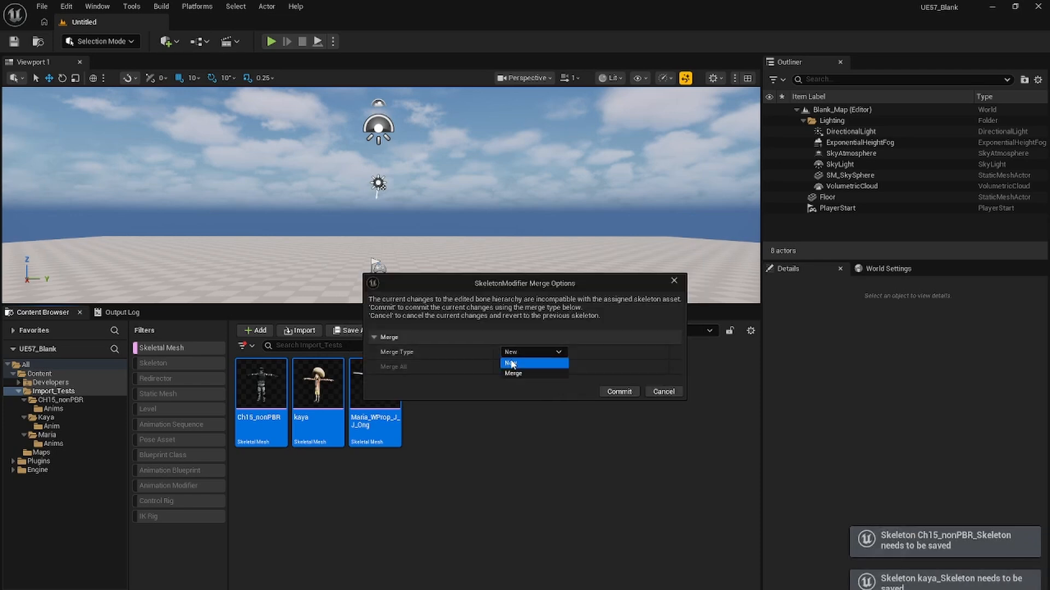
{"action": "left_click", "coordinate": [508, 374]}
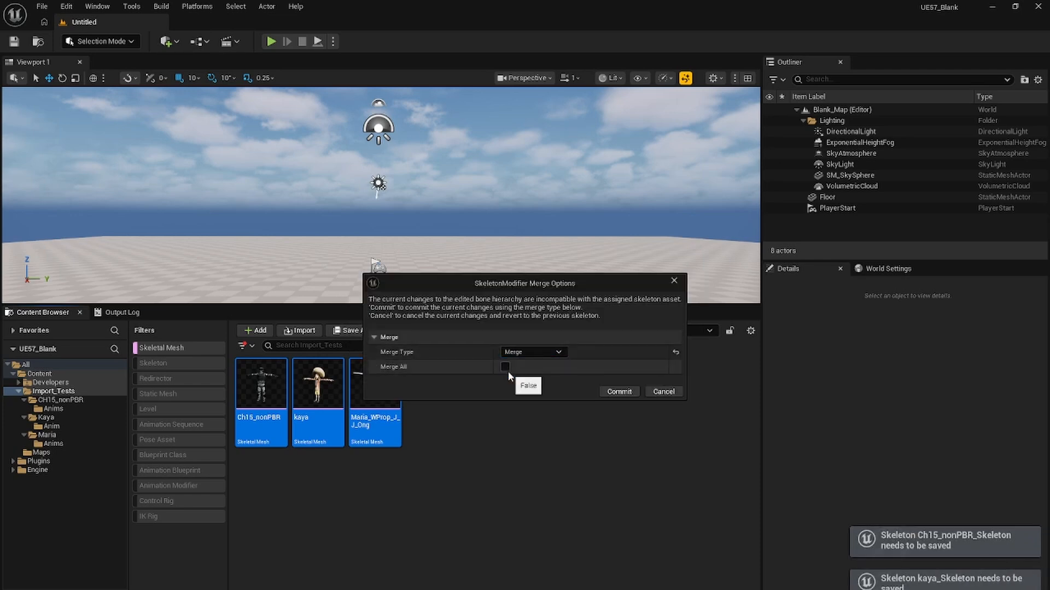
{"action": "left_click", "coordinate": [616, 392]}
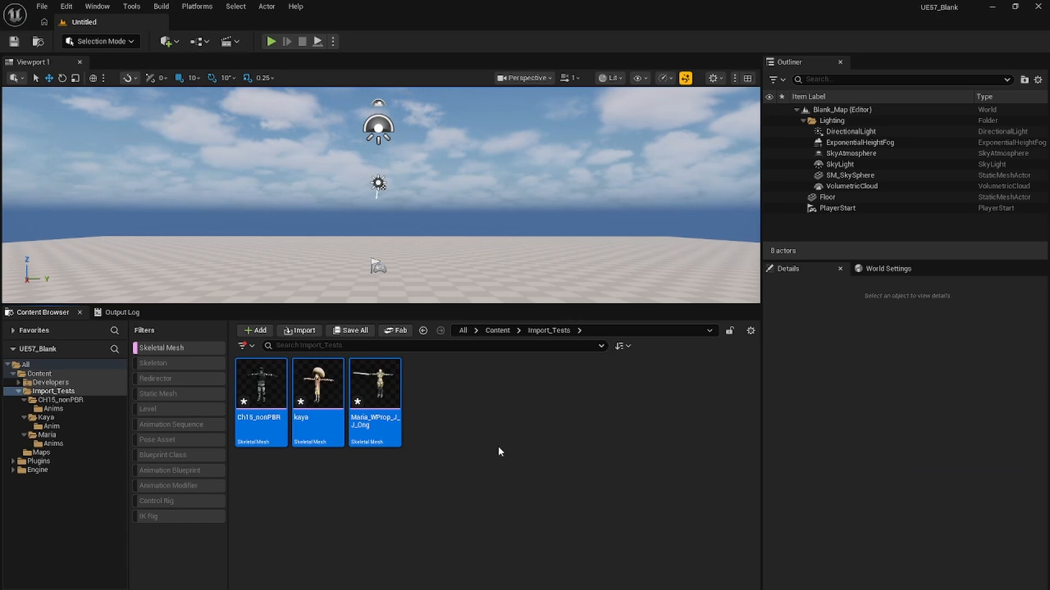
- Include skeleton assets in the filtered view and save all three skeletal meshes together with their skeletons
{"action": "left_click", "coordinate": [172, 364]}
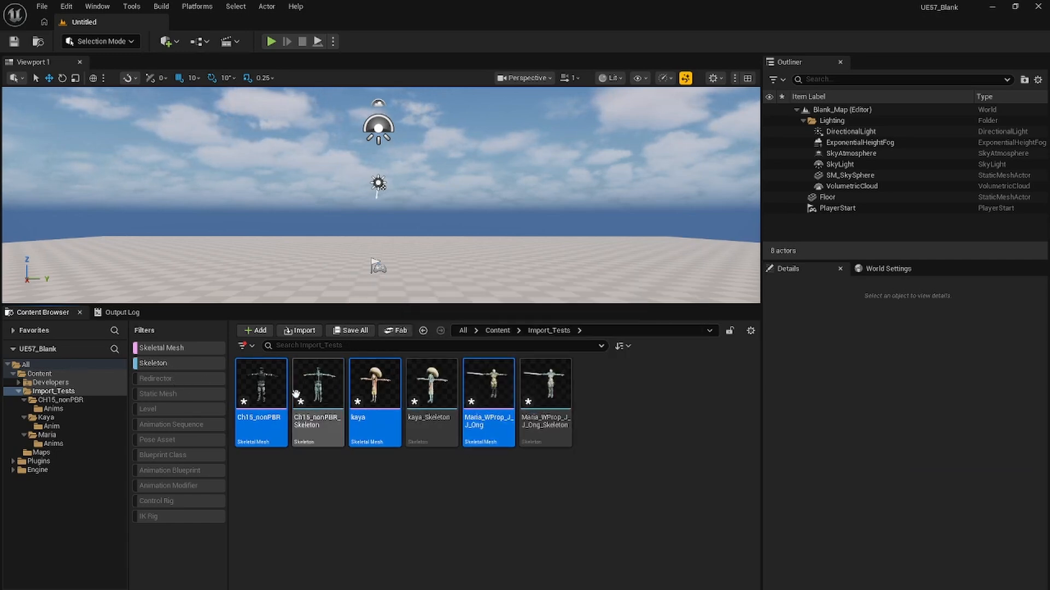
{"action": "left_click", "coordinate": [261, 394]}
{"action": "left_click", "coordinate": [549, 395], "text": "shift"}
{"action": "right_click", "coordinate": [549, 395]}
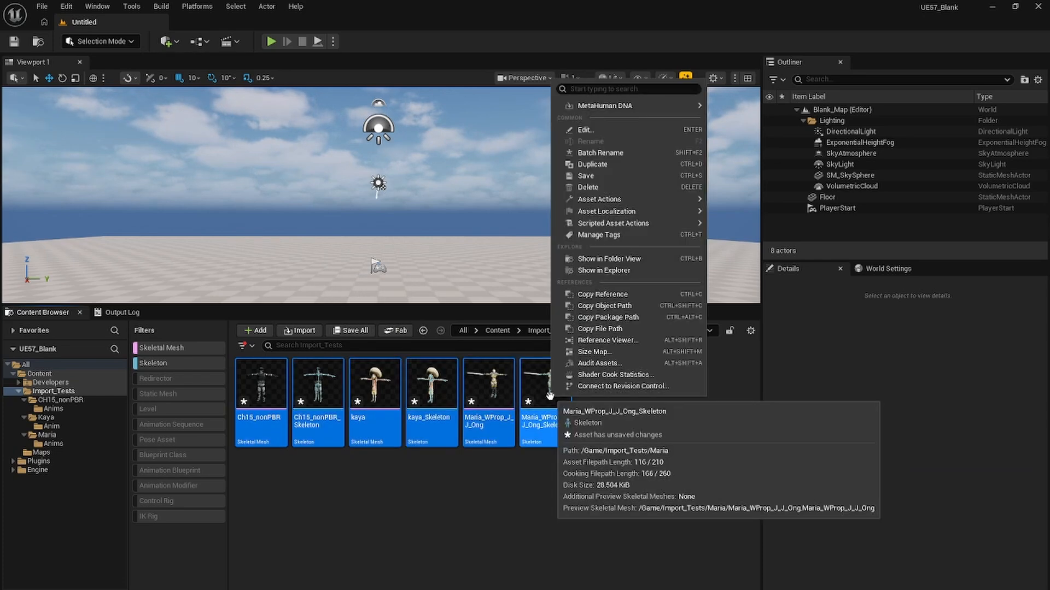
{"action": "left_click", "coordinate": [597, 179]}
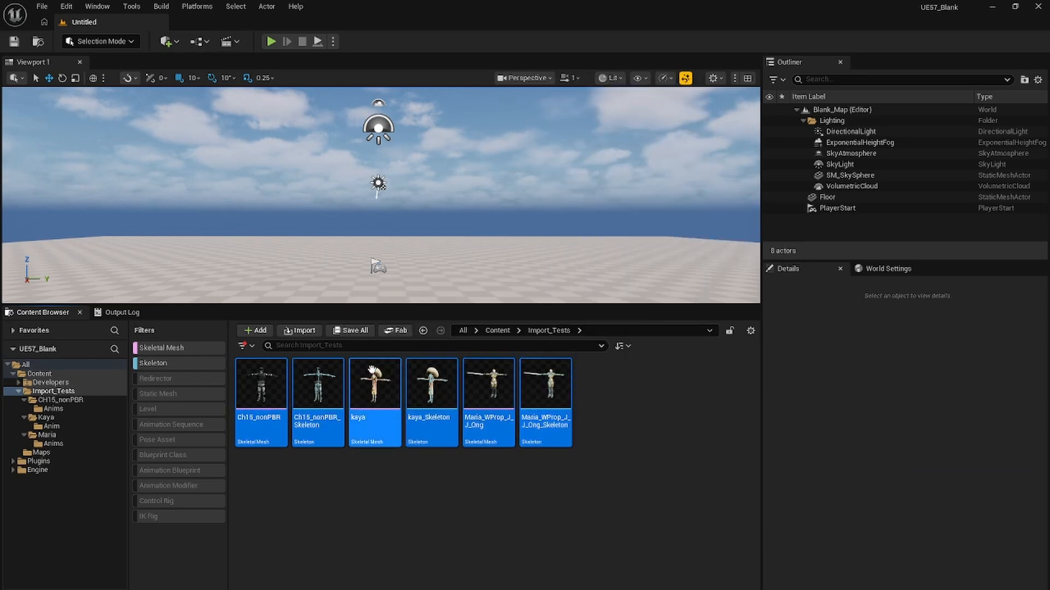
- Open the Ch15_nonPBR skeletal mesh and select its root bone with the move gizmo to inspect its placement
{"action": "left_click", "coordinate": [274, 383]}
{"action": "double_click", "coordinate": [274, 385]}
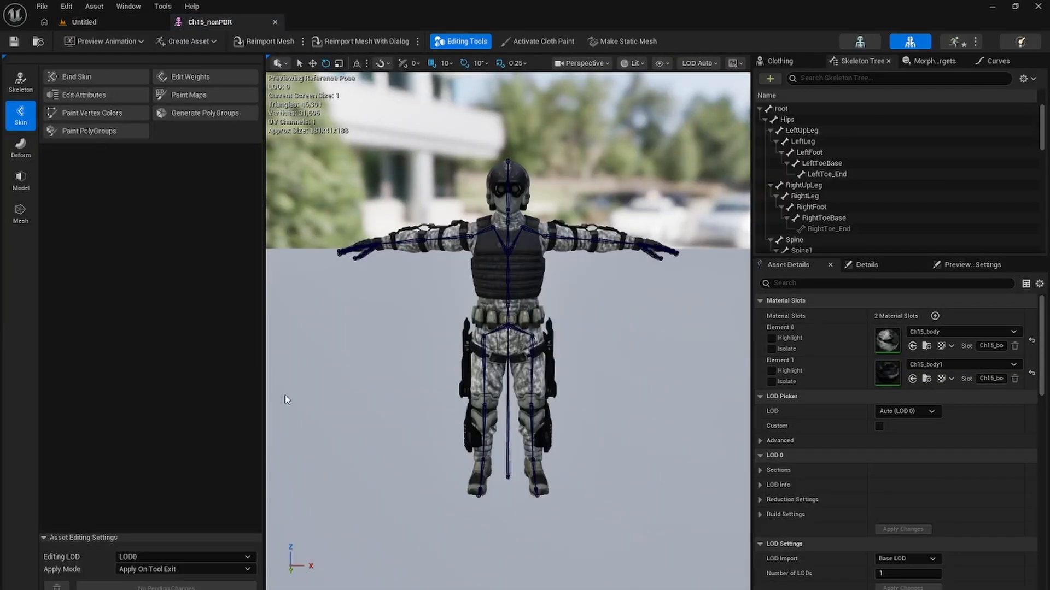
{"action": "left_click", "coordinate": [779, 109]}
{"action": "key", "text": "w"}
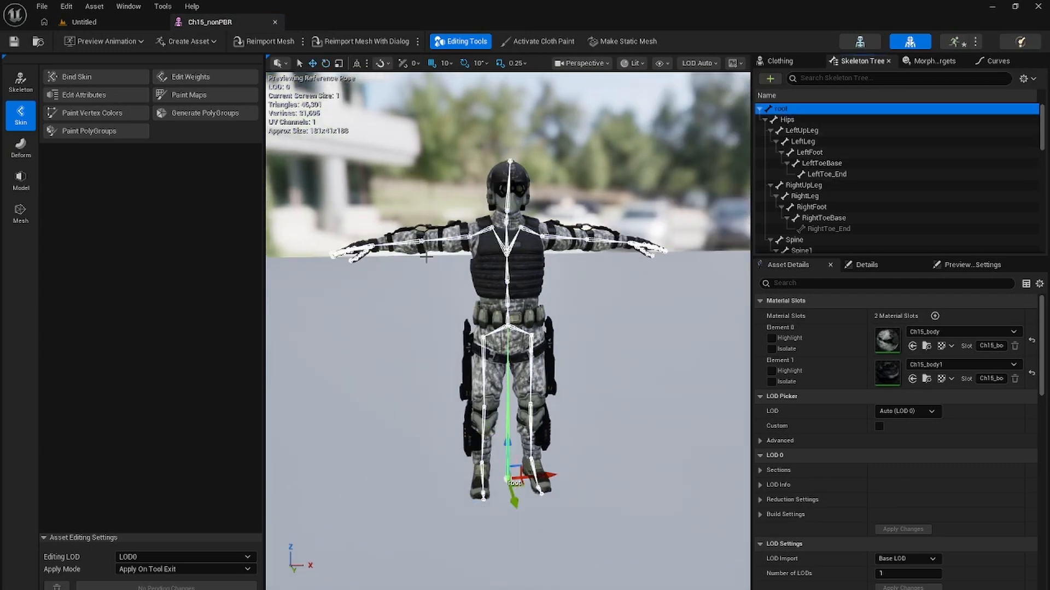
- Open the kaya skeletal mesh and select its root bone to inspect its placement beneath the character
{"action": "left_click", "coordinate": [108, 25]}
{"action": "double_click", "coordinate": [384, 391]}
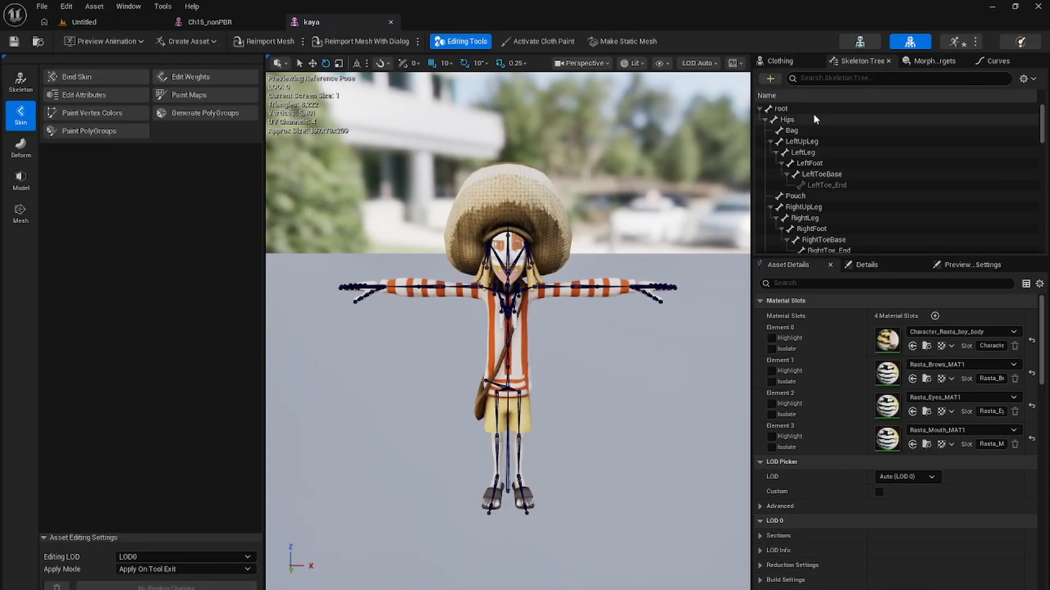
{"action": "left_click", "coordinate": [812, 109]}
{"action": "key", "text": "w"}
{"action": "left_click_drag", "start_coordinate": [572, 349], "coordinate": [576, 347], "text": "alt"}
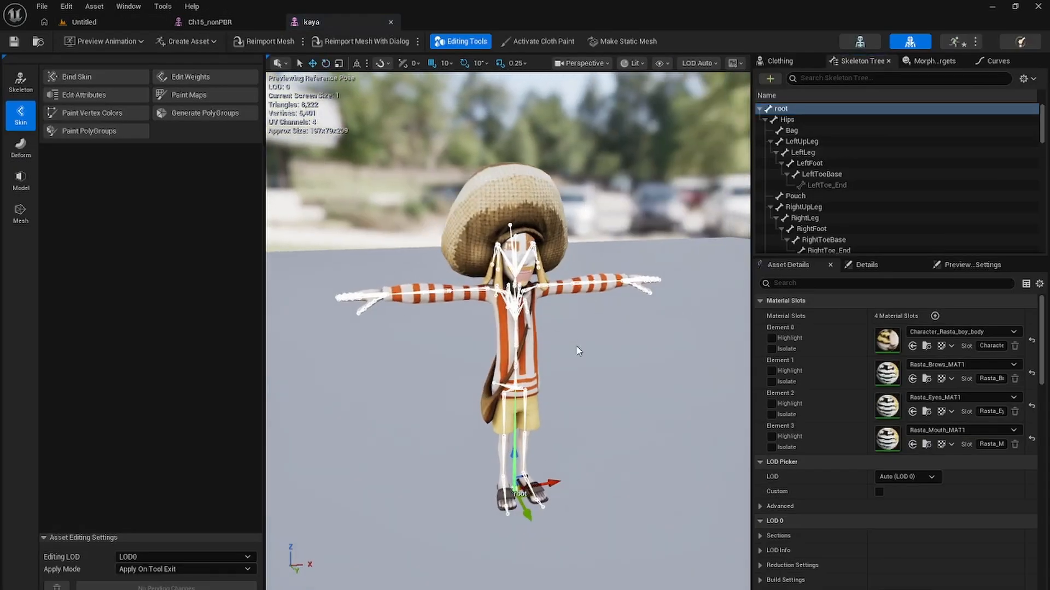
- Open the Maria skeletal mesh, inspect its root bone, and close all three mesh editors
{"action": "left_click", "coordinate": [123, 21]}
{"action": "left_click", "coordinate": [485, 392]}
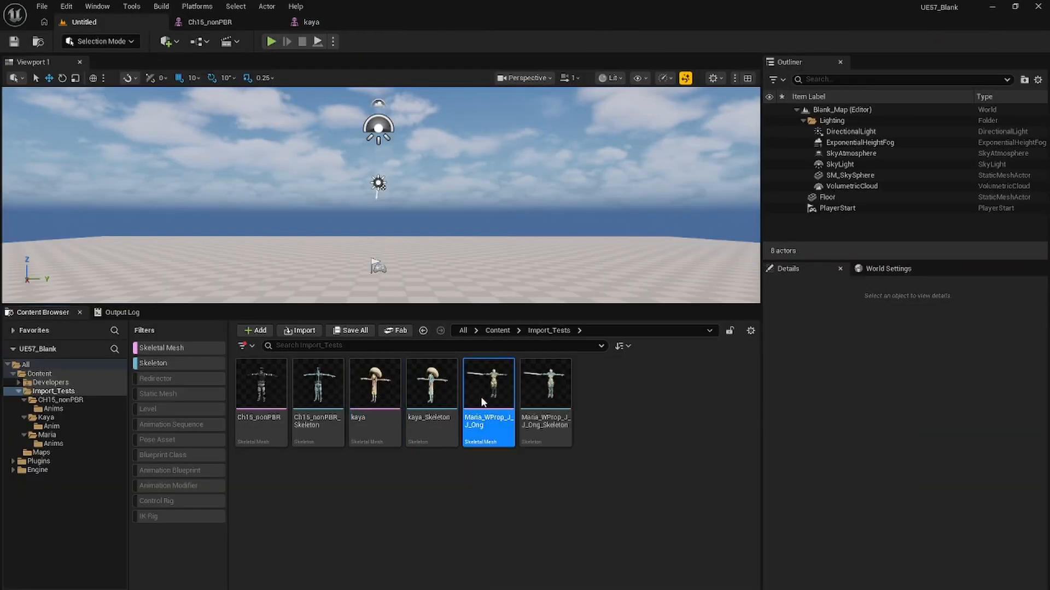
{"action": "double_click", "coordinate": [486, 392]}
{"action": "left_click", "coordinate": [780, 108]}
{"action": "key", "text": "w"}
{"action": "left_click_drag", "start_coordinate": [365, 345], "coordinate": [381, 364], "text": "alt"}
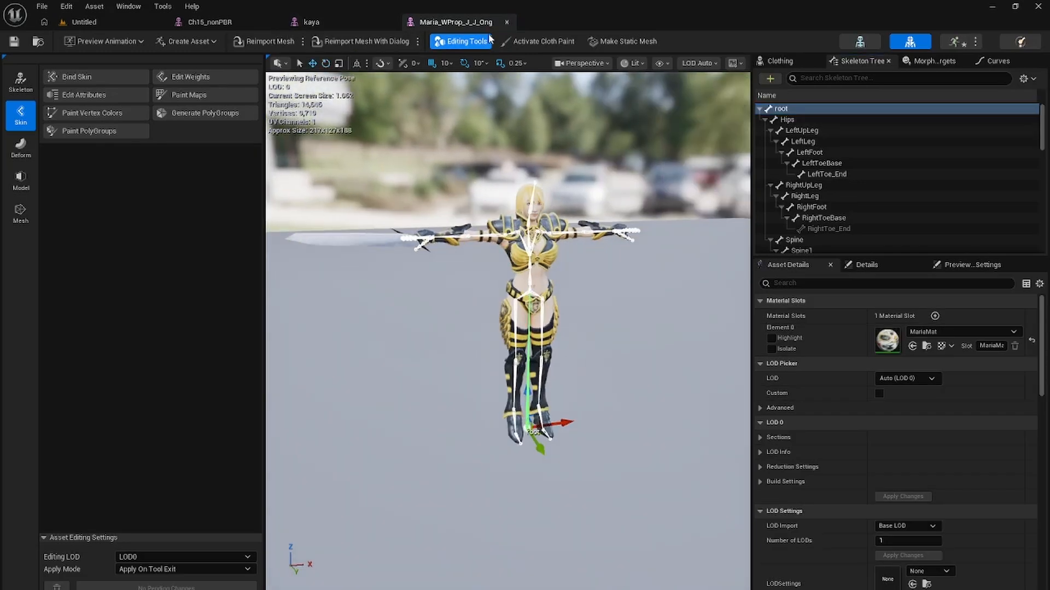
{"action": "left_click", "coordinate": [507, 22]}
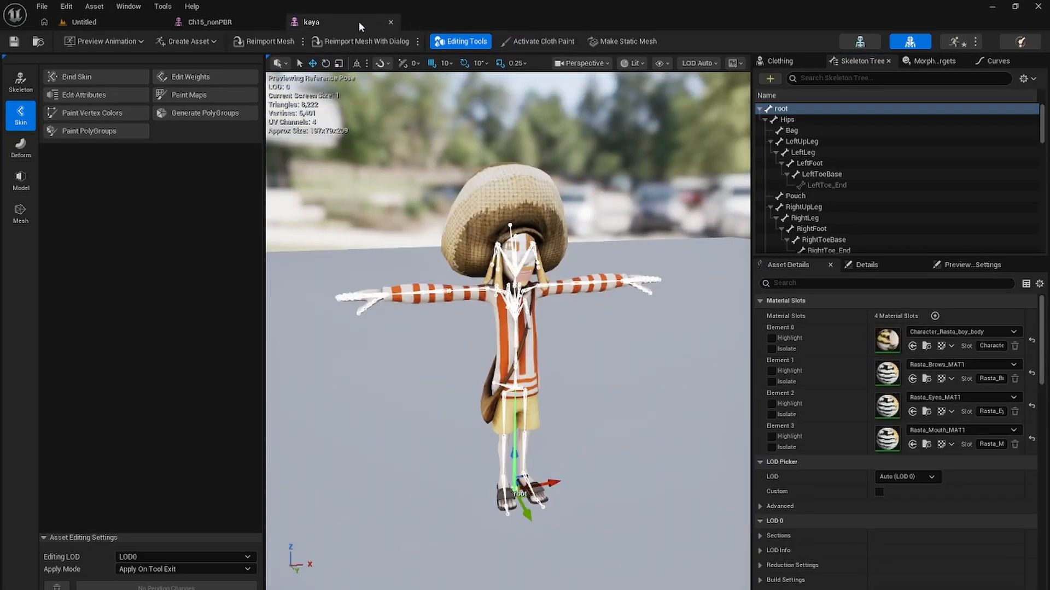
{"action": "left_click", "coordinate": [390, 22]}
{"action": "left_click", "coordinate": [273, 21]}
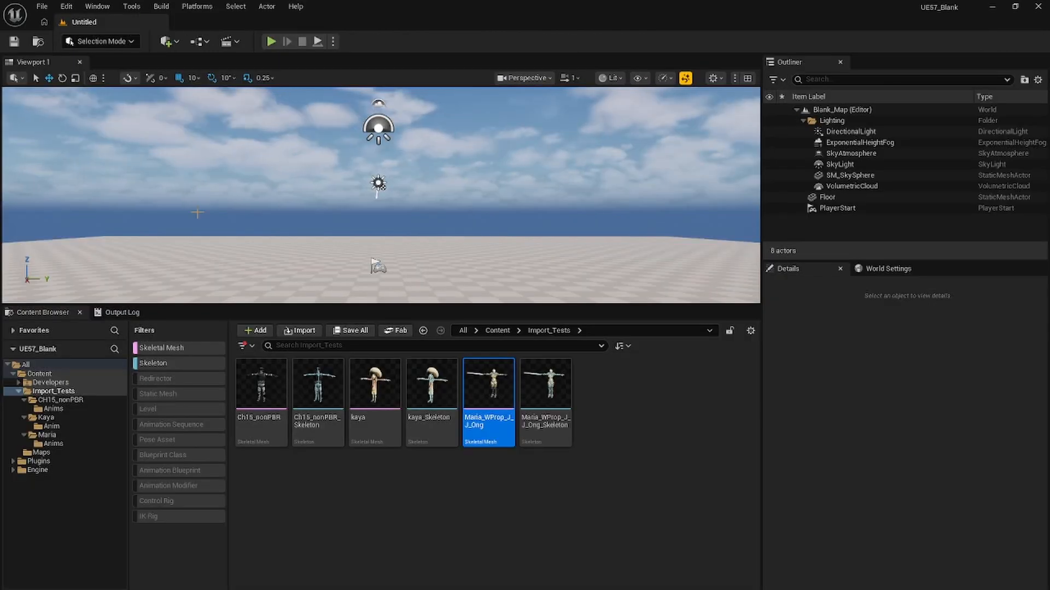
- Replace the Skeleton and Skeletal Mesh filters on the Import_Tests folder with the Animation Sequence filter
{"action": "left_click", "coordinate": [166, 361]}
{"action": "left_click", "coordinate": [180, 348]}
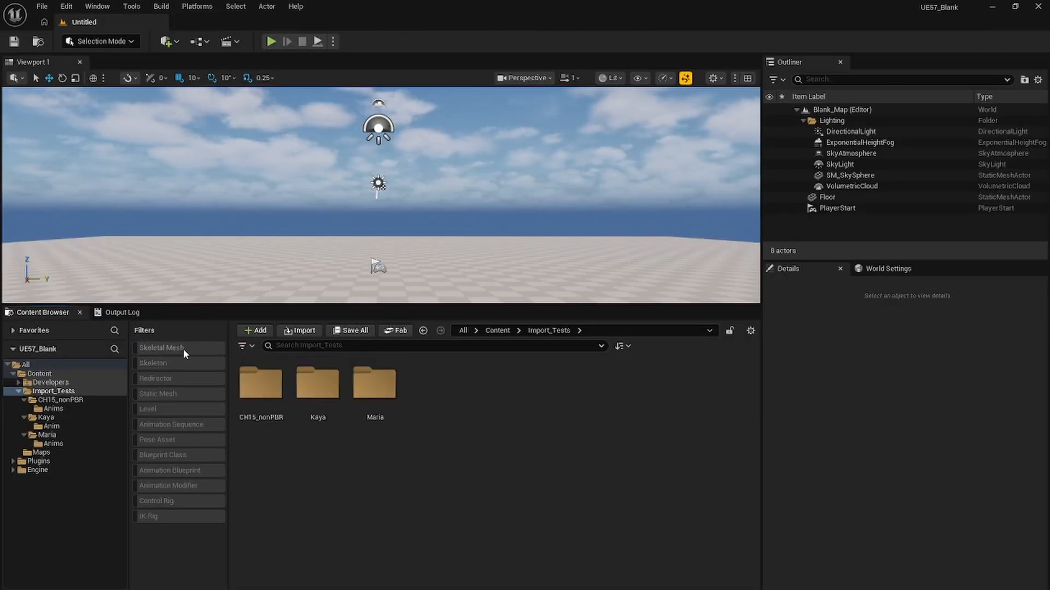
{"action": "left_click", "coordinate": [198, 424]}
- Select every animation sequence from breakdance_1990 through the last walking clip and save them all
{"action": "left_click", "coordinate": [276, 411]}
{"action": "scroll", "coordinate": [581, 534], "scroll_direction": "down", "scroll_amount": 5}
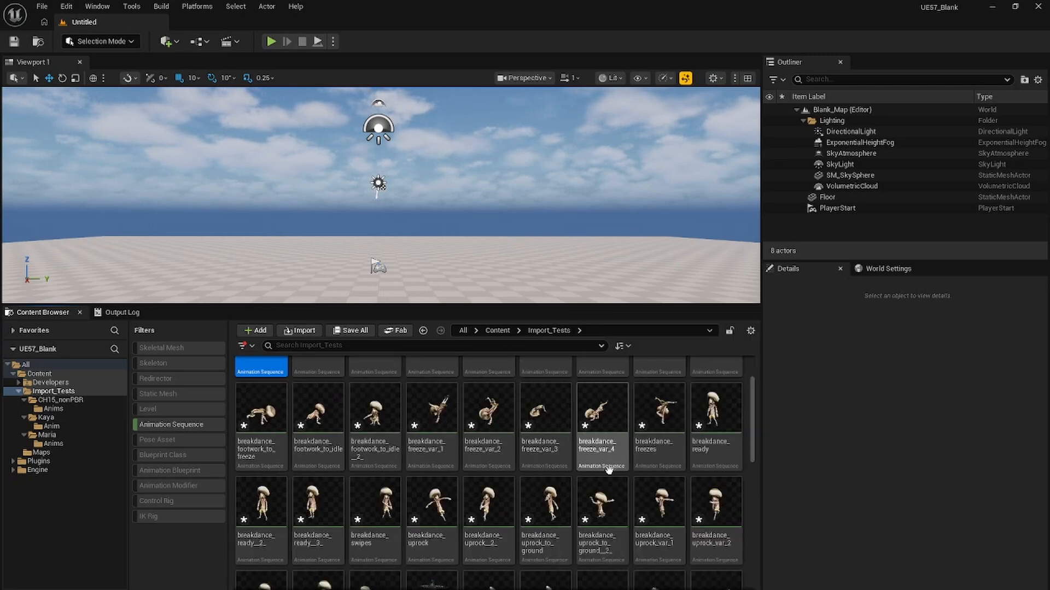
{"action": "scroll", "coordinate": [616, 473], "scroll_direction": "down", "scroll_amount": 2}
{"action": "left_click", "coordinate": [606, 529], "text": "shift"}
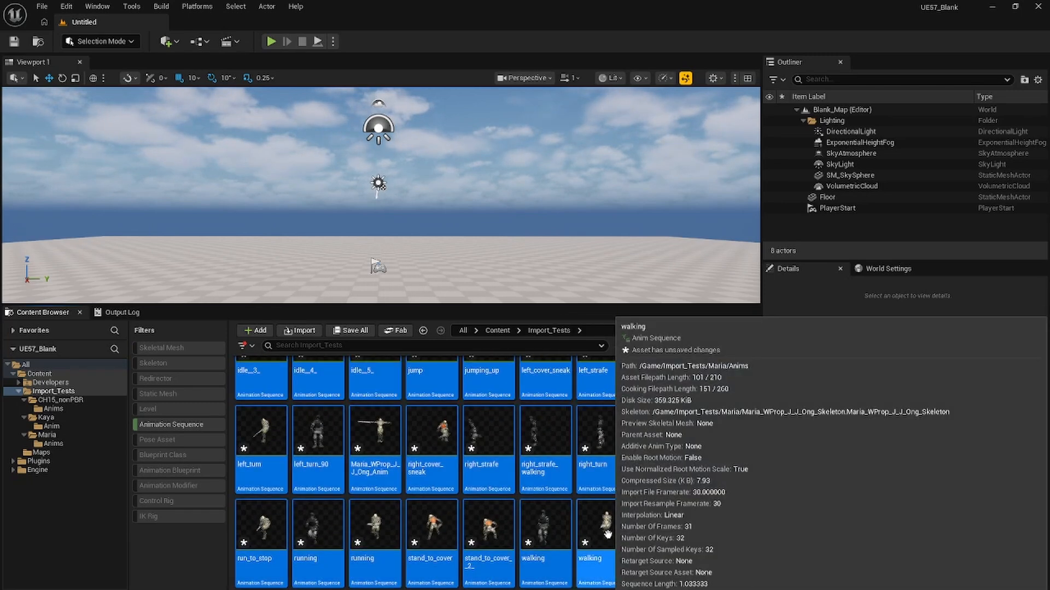
{"action": "right_click", "coordinate": [606, 530]}
{"action": "left_click", "coordinate": [650, 303]}
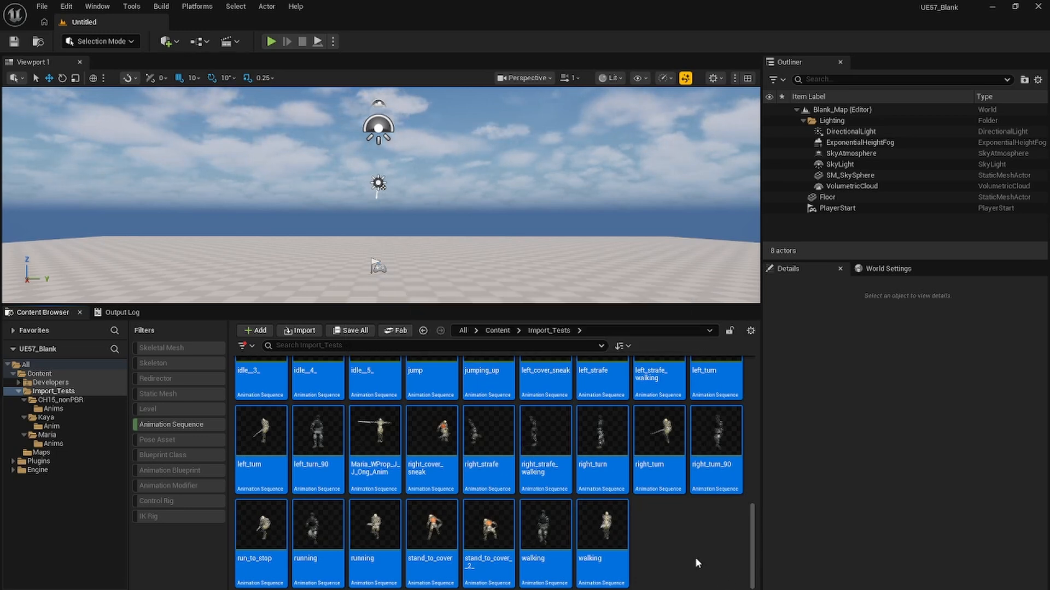
- Open the breakdance_1990 animation to examine how the root bone behaves during playback
{"action": "scroll", "coordinate": [695, 556], "scroll_direction": "up", "scroll_amount": 10}
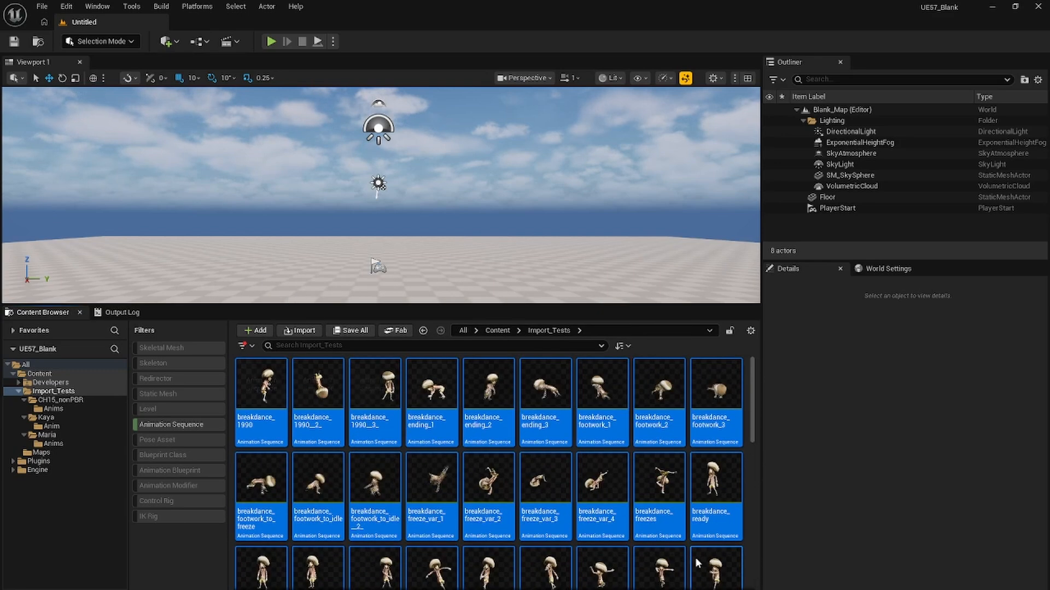
{"action": "left_click", "coordinate": [262, 393]}
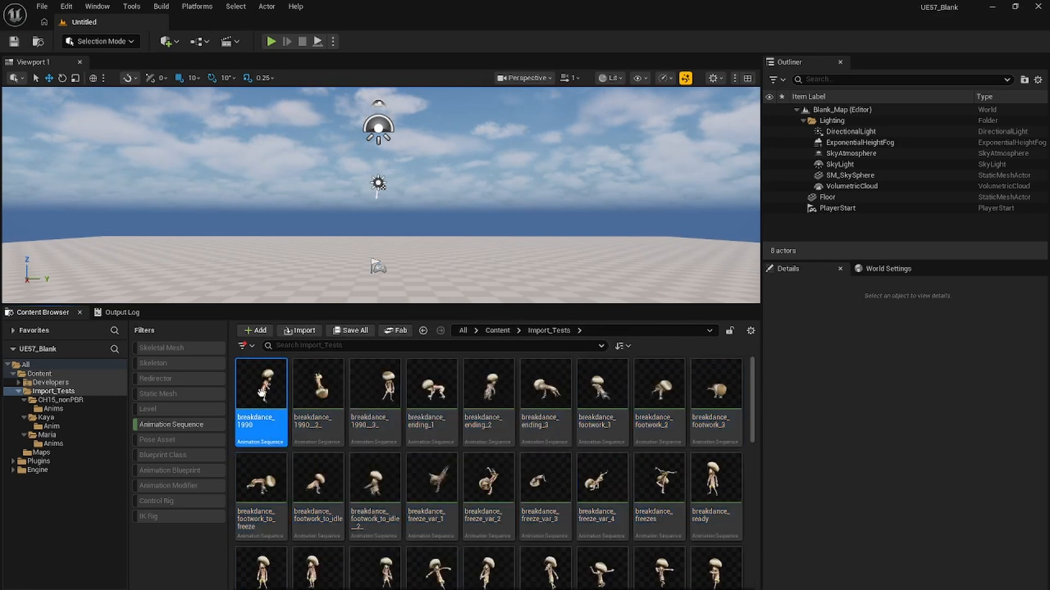
{"action": "double_click", "coordinate": [261, 392]}
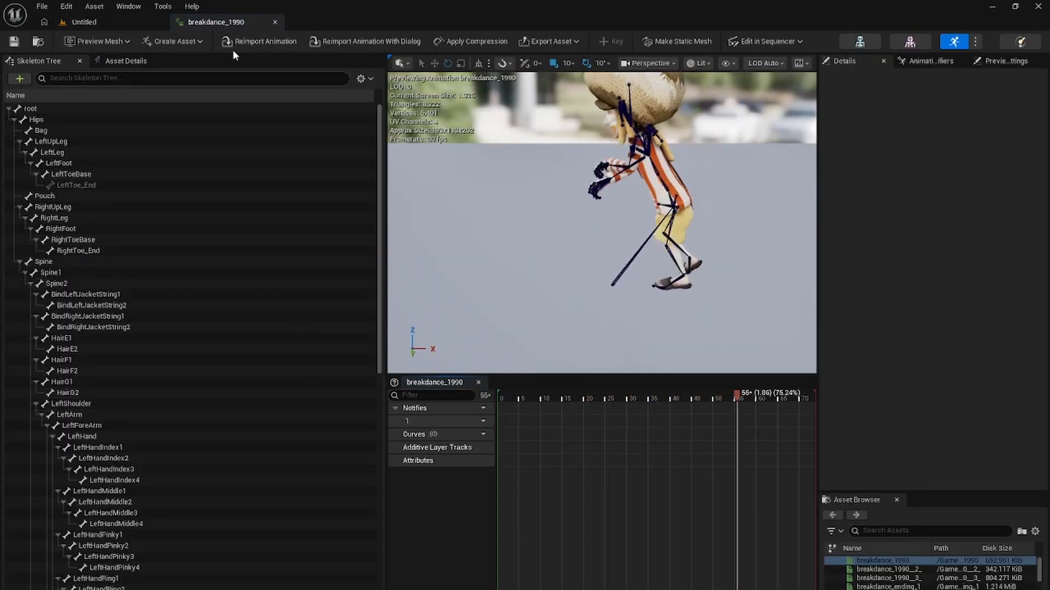
- Find and open the left_strafe_walking animation to examine its root bone during playback
{"action": "left_click", "coordinate": [84, 22]}
{"action": "scroll", "coordinate": [655, 462], "scroll_direction": "down", "scroll_amount": 3}
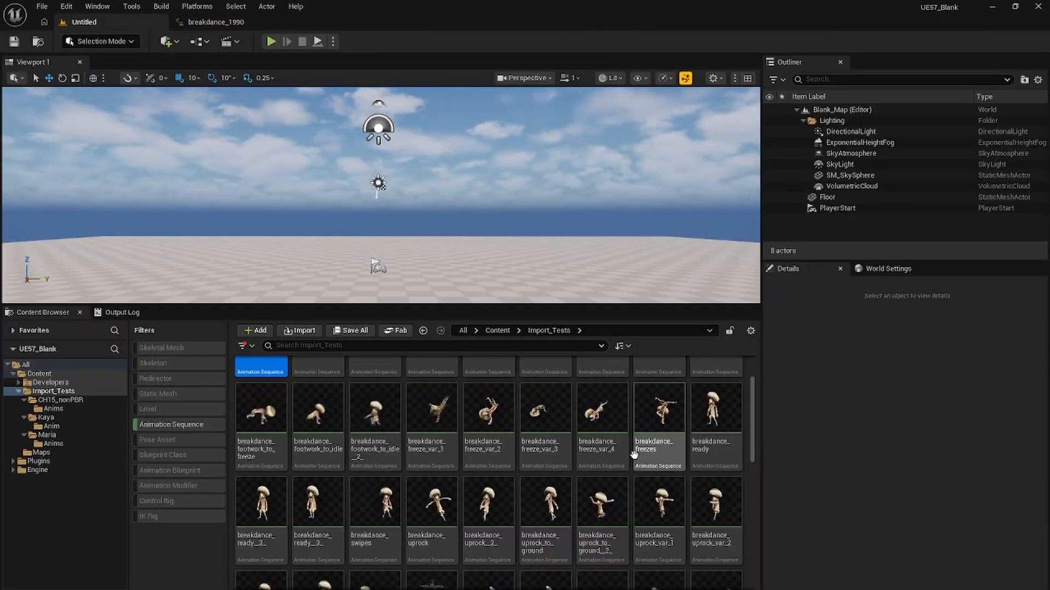
{"action": "scroll", "coordinate": [655, 462], "scroll_direction": "down", "scroll_amount": 5}
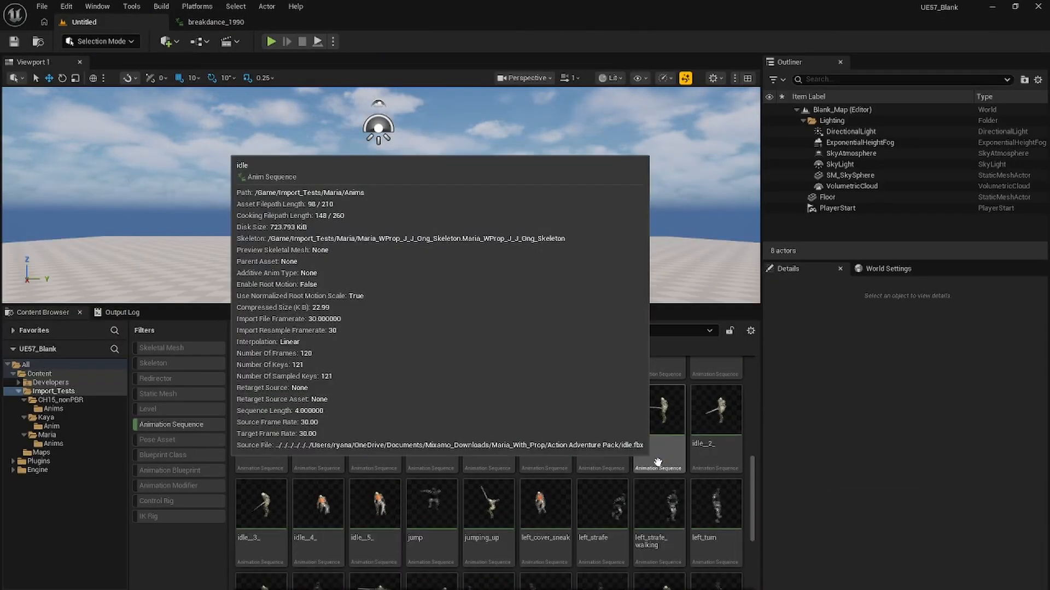
{"action": "scroll", "coordinate": [658, 462], "scroll_direction": "down", "scroll_amount": 1}
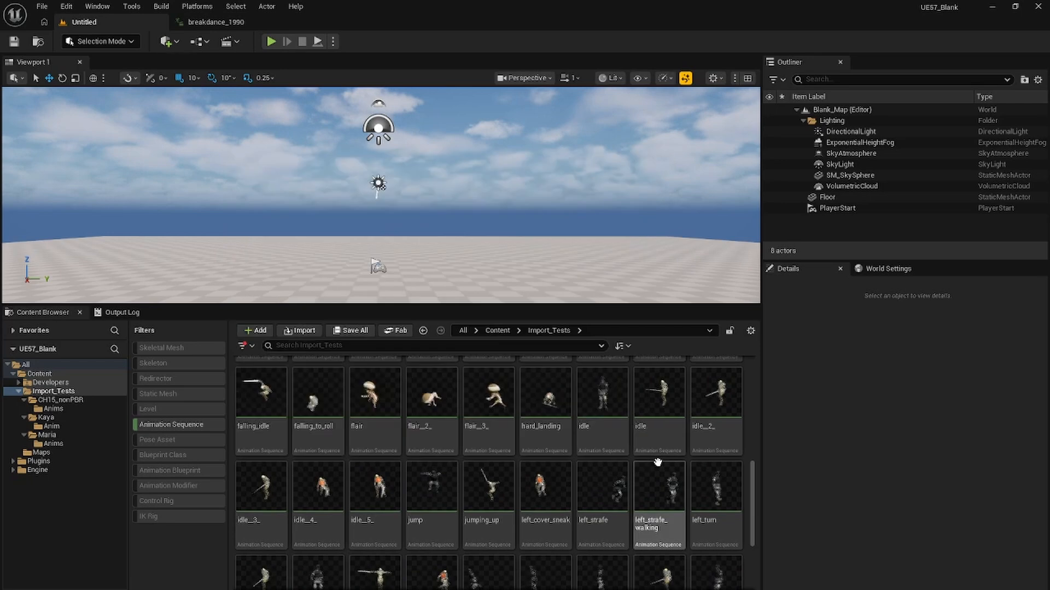
{"action": "double_click", "coordinate": [672, 488]}
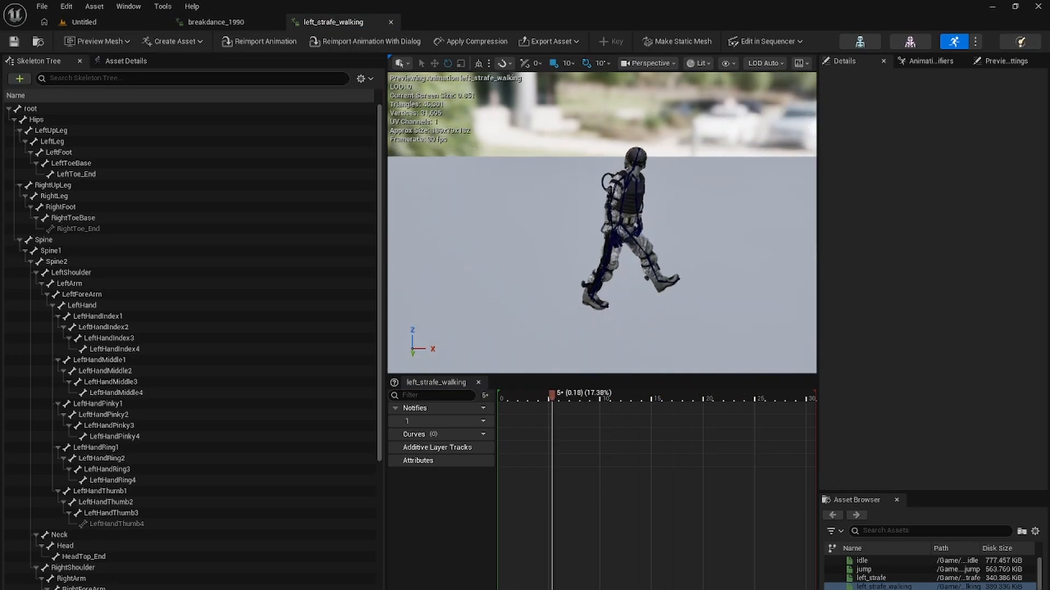
- Open the right_cover_sneak animation, dock its editor beside the other open animations, and examine its root bone during playback
{"action": "left_click", "coordinate": [92, 23]}
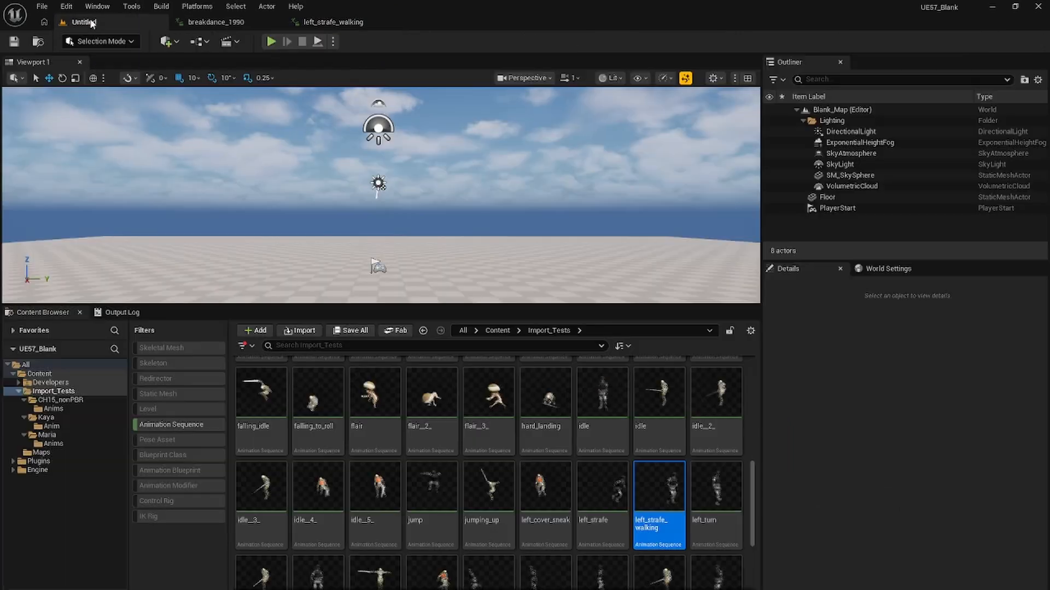
{"action": "scroll", "coordinate": [602, 495], "scroll_direction": "down", "scroll_amount": 3}
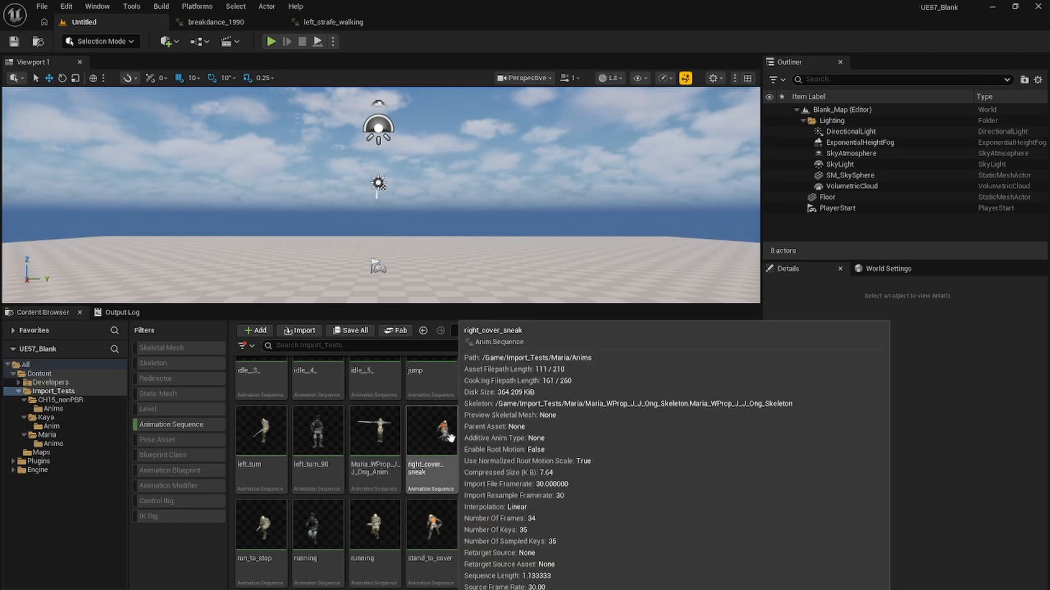
{"action": "left_click", "coordinate": [443, 438]}
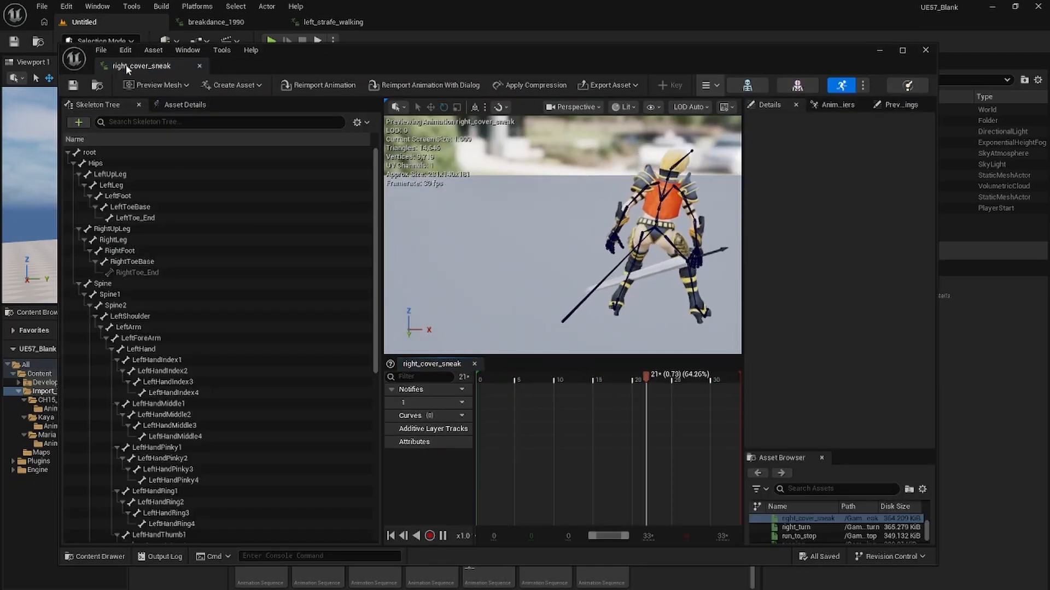
{"action": "left_click_drag", "start_coordinate": [125, 65], "coordinate": [441, 28]}
{"action": "scroll", "coordinate": [638, 241], "scroll_direction": "down", "scroll_amount": 5}
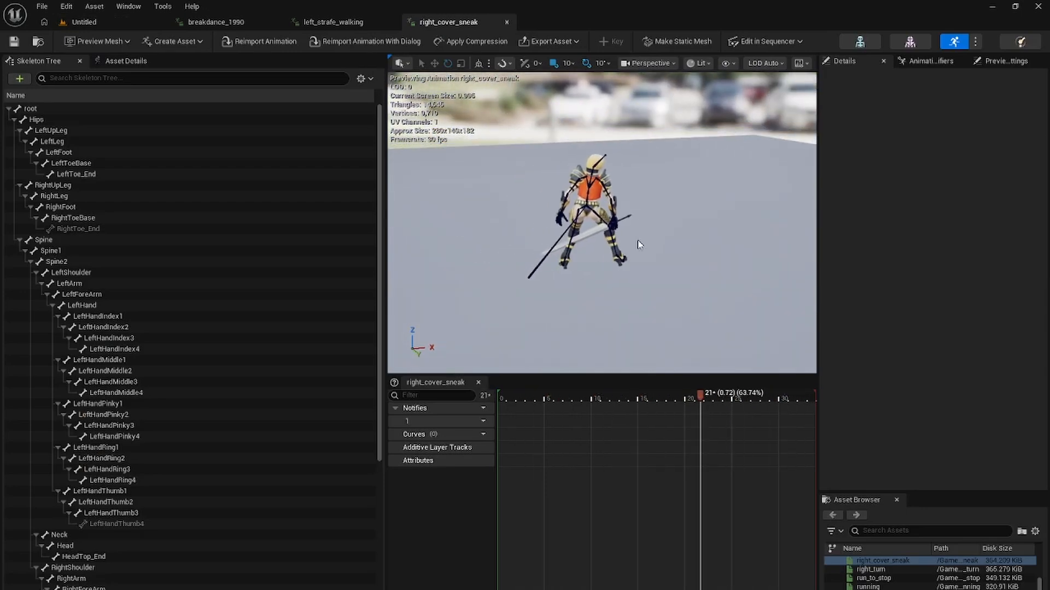
{"action": "left_click_drag", "start_coordinate": [634, 250], "coordinate": [493, 240], "text": "alt"}
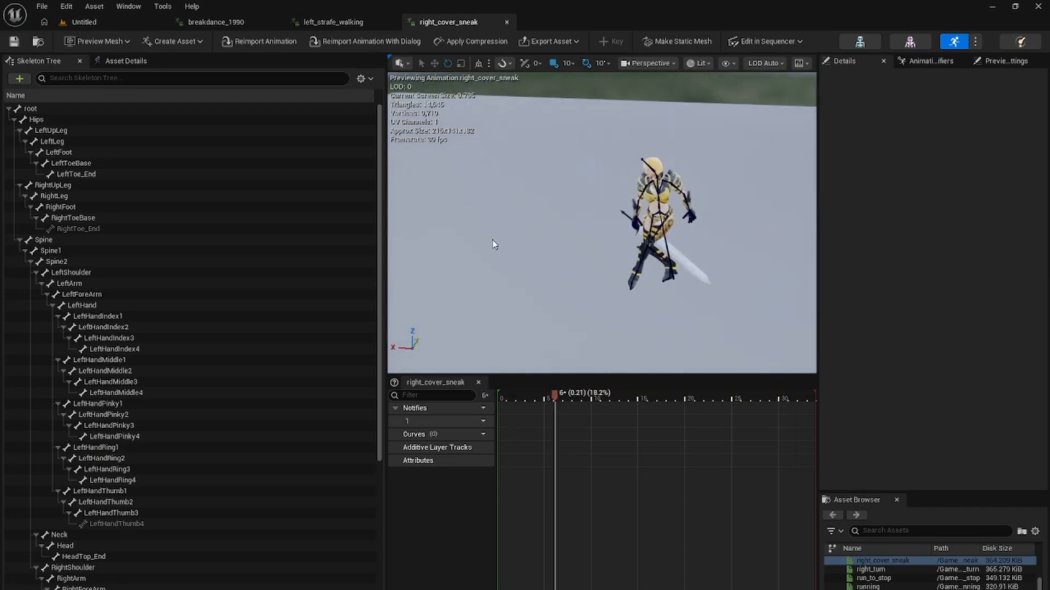
- Run the scripted action Mixamo Bake Motion to Root on all animation sequences in Import_Tests together
{"action": "left_click", "coordinate": [100, 21]}
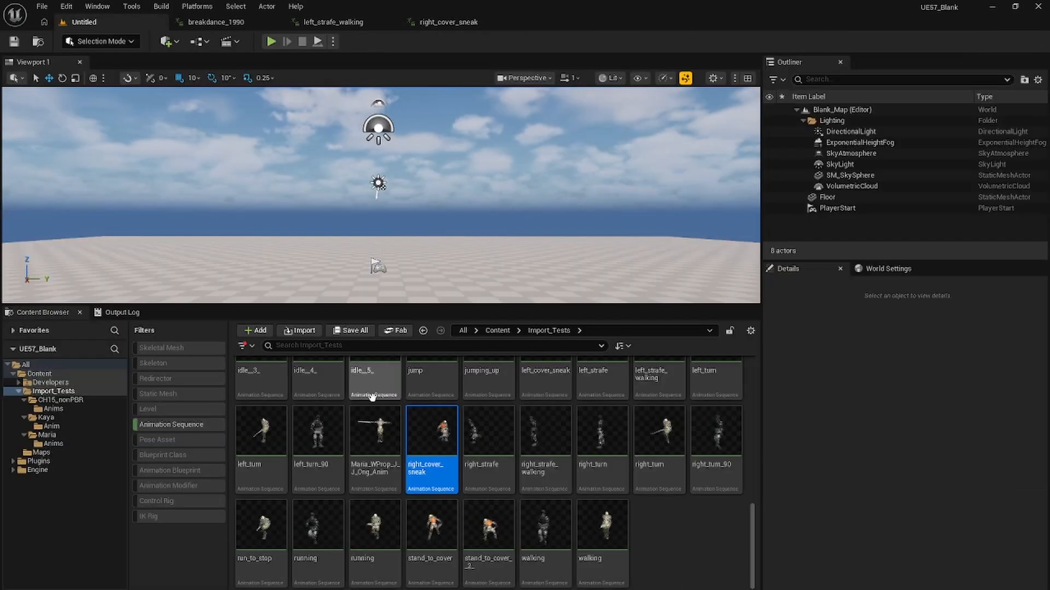
{"action": "scroll", "coordinate": [424, 459], "scroll_direction": "up", "scroll_amount": 10}
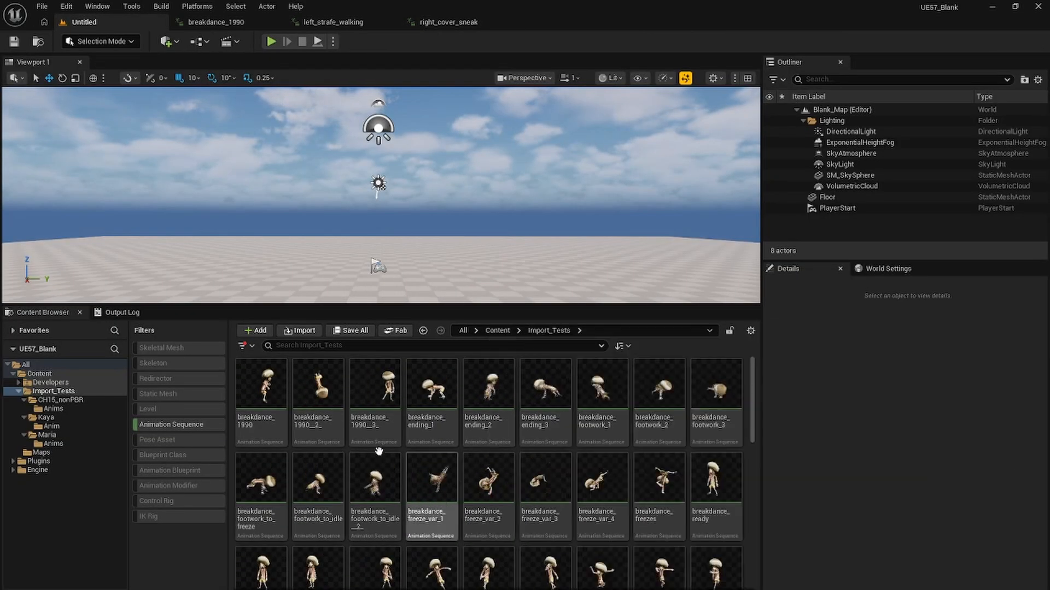
{"action": "scroll", "coordinate": [564, 449], "scroll_direction": "down", "scroll_amount": 5}
{"action": "scroll", "coordinate": [564, 448], "scroll_direction": "down", "scroll_amount": 3}
{"action": "key", "text": "ctrl+a"}
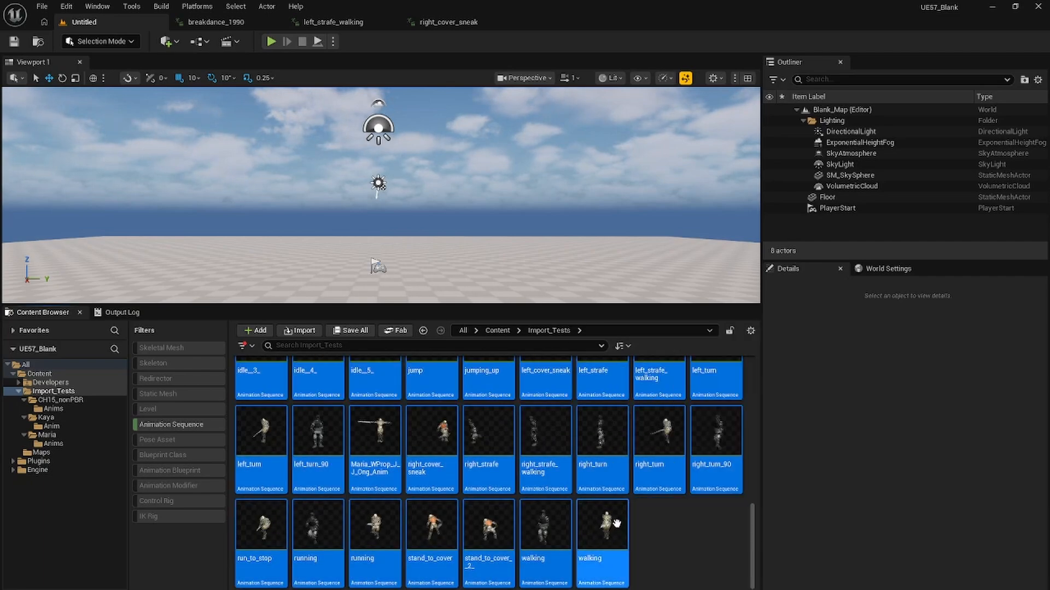
{"action": "right_click", "coordinate": [271, 382]}
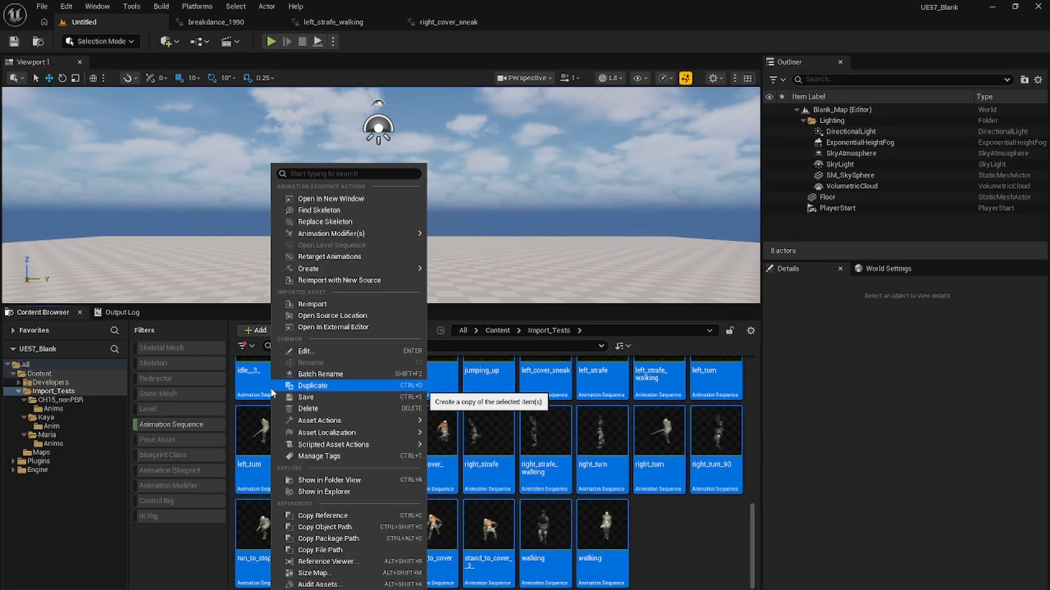
{"action": "mouse_move", "coordinate": [382, 444]}
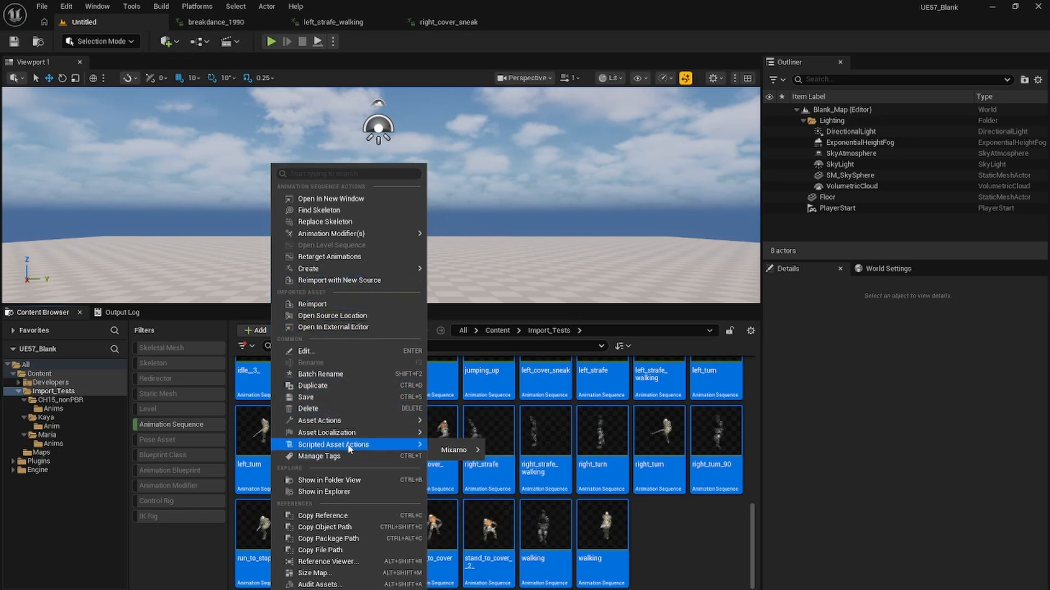
{"action": "mouse_move", "coordinate": [464, 450]}
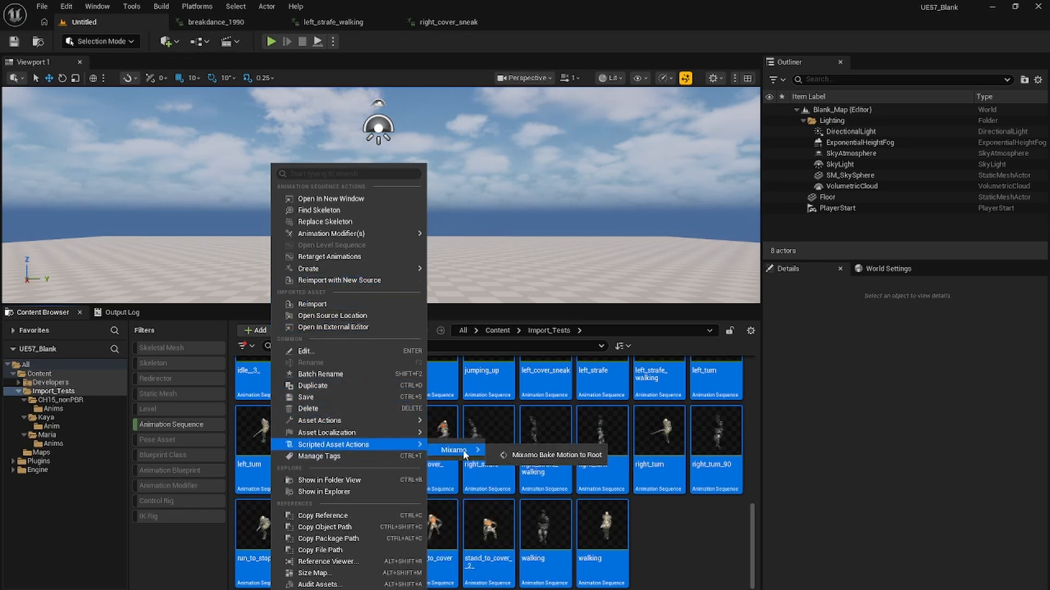
{"action": "left_click", "coordinate": [562, 457]}
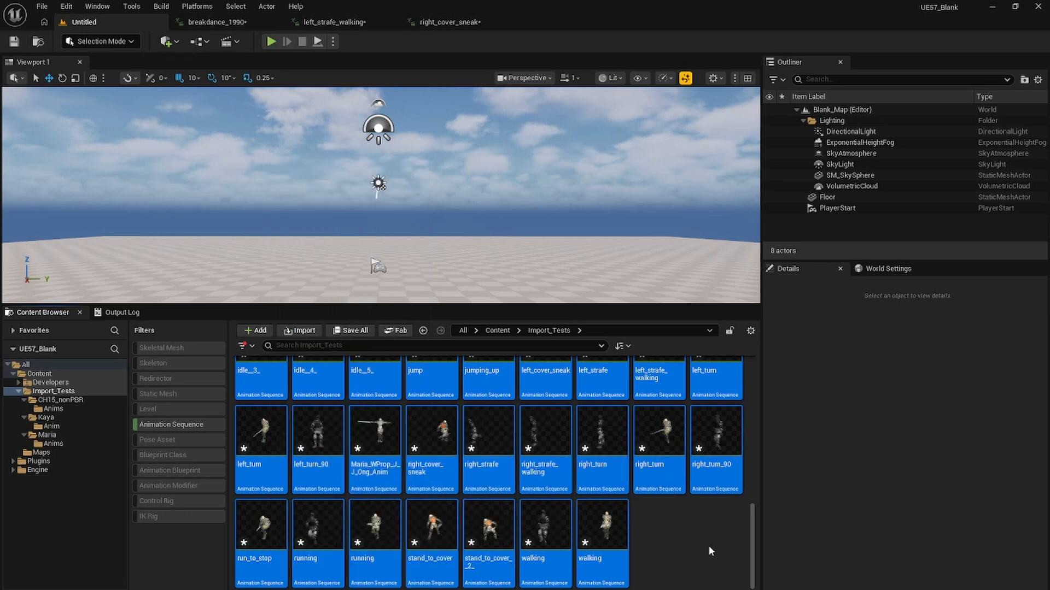
- Select the root bone in breakdance_1990, left_strafe_walking and right_cover_sneak to check its motion during playback
{"action": "left_click", "coordinate": [213, 22]}
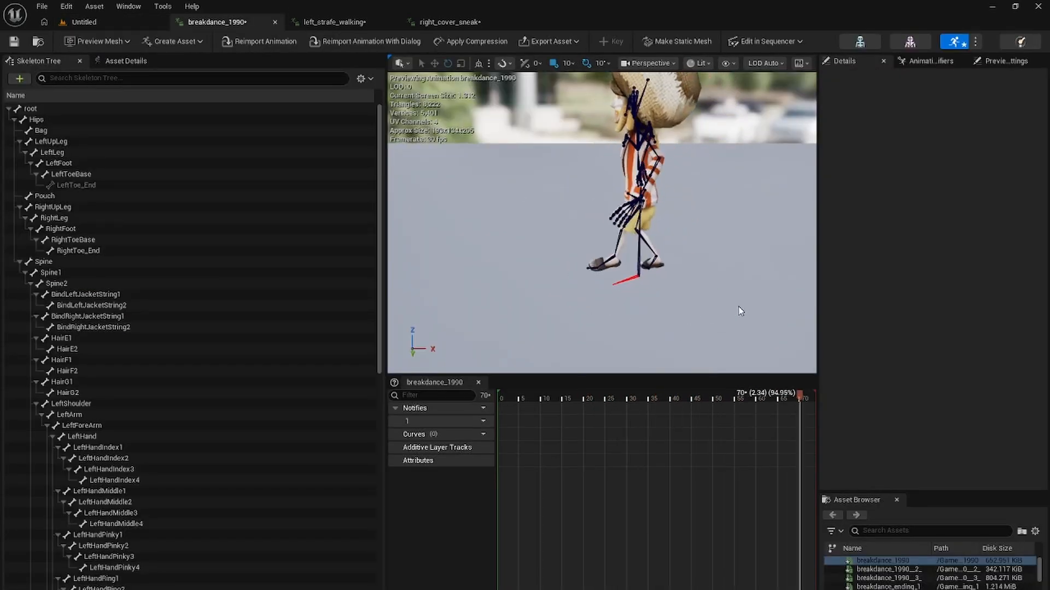
{"action": "left_click", "coordinate": [103, 107]}
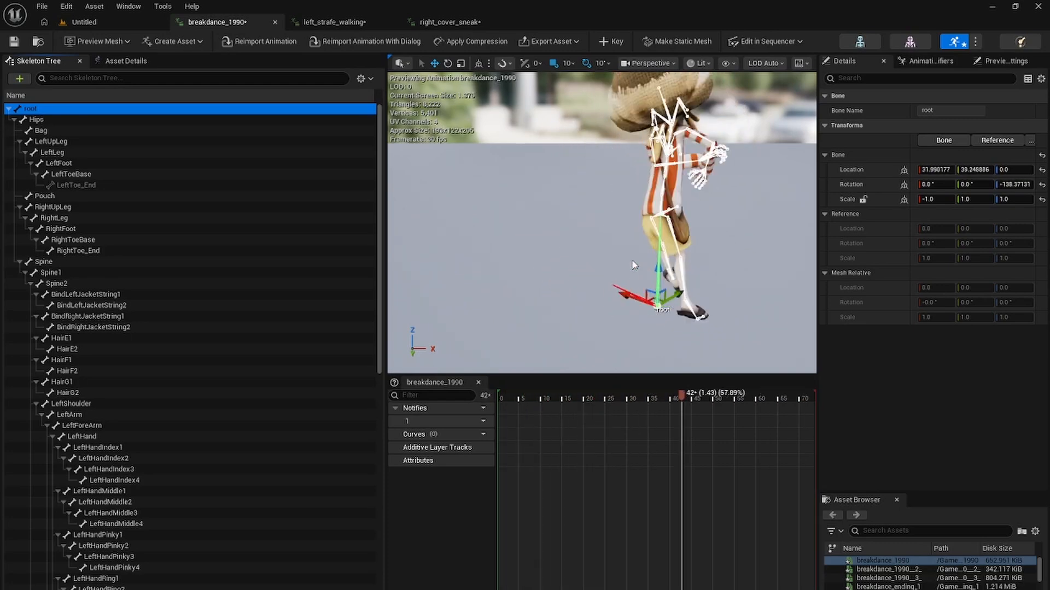
{"action": "left_click", "coordinate": [318, 21]}
{"action": "left_click", "coordinate": [69, 107]}
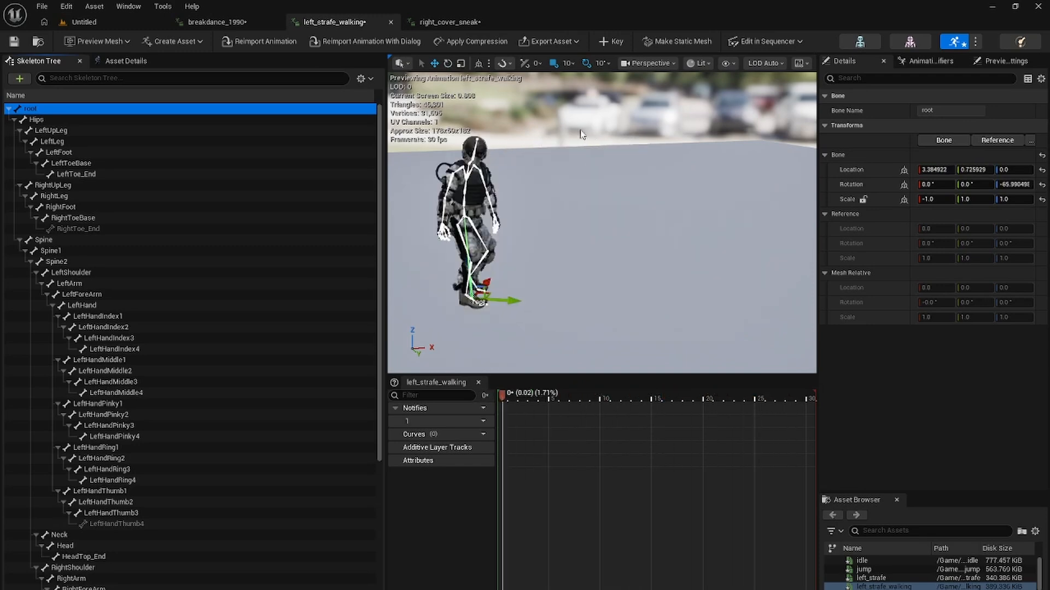
{"action": "left_click", "coordinate": [449, 22]}
{"action": "left_click", "coordinate": [142, 108]}
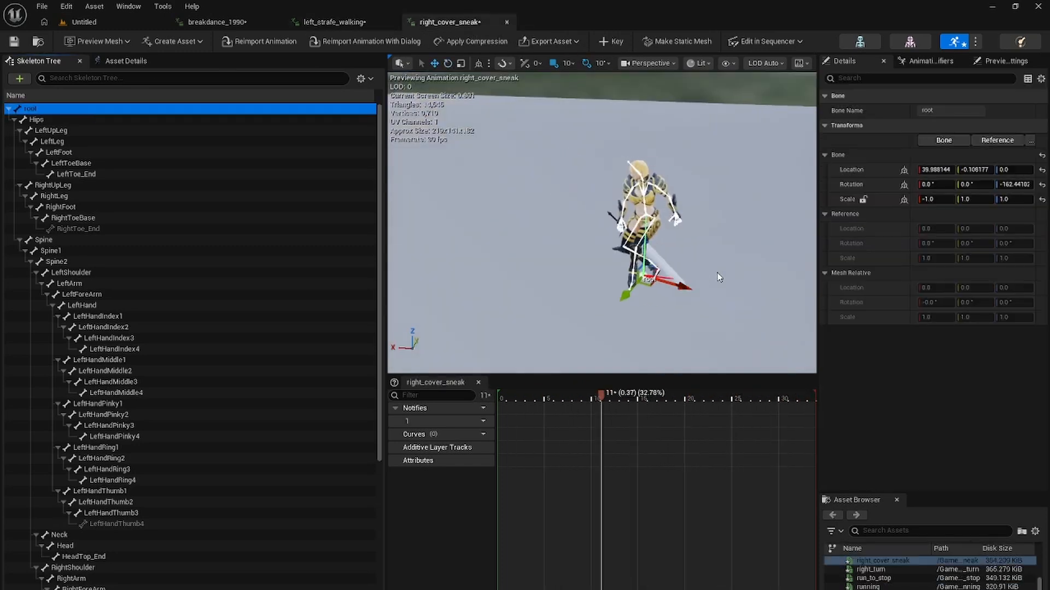
- Save all the baked animation sequences together and clear the selection
{"action": "left_click", "coordinate": [110, 24]}
{"action": "right_click", "coordinate": [602, 545]}
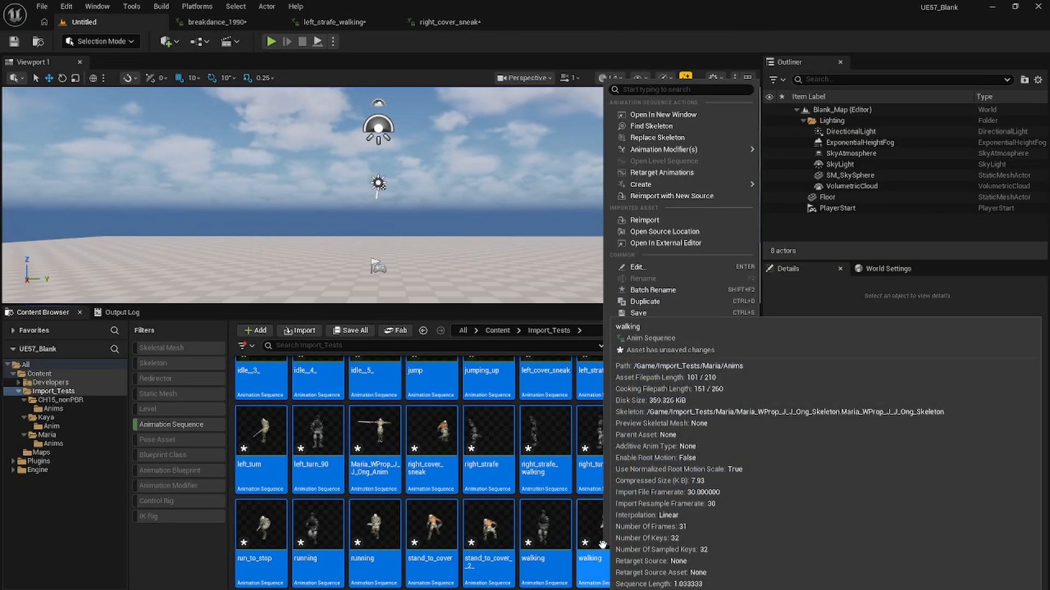
{"action": "left_click", "coordinate": [639, 313]}
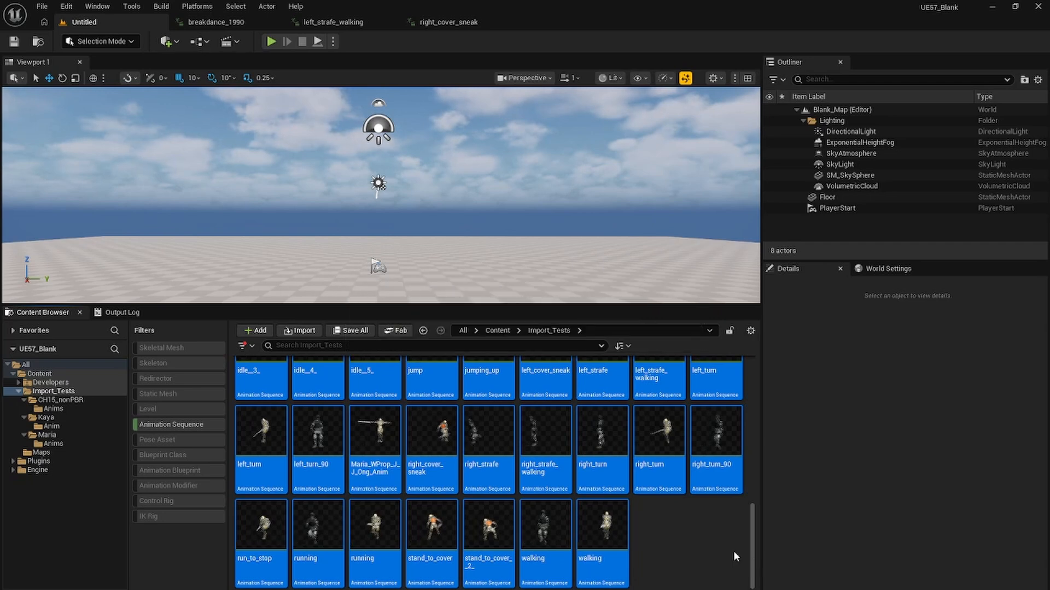
{"action": "left_click", "coordinate": [733, 550]}
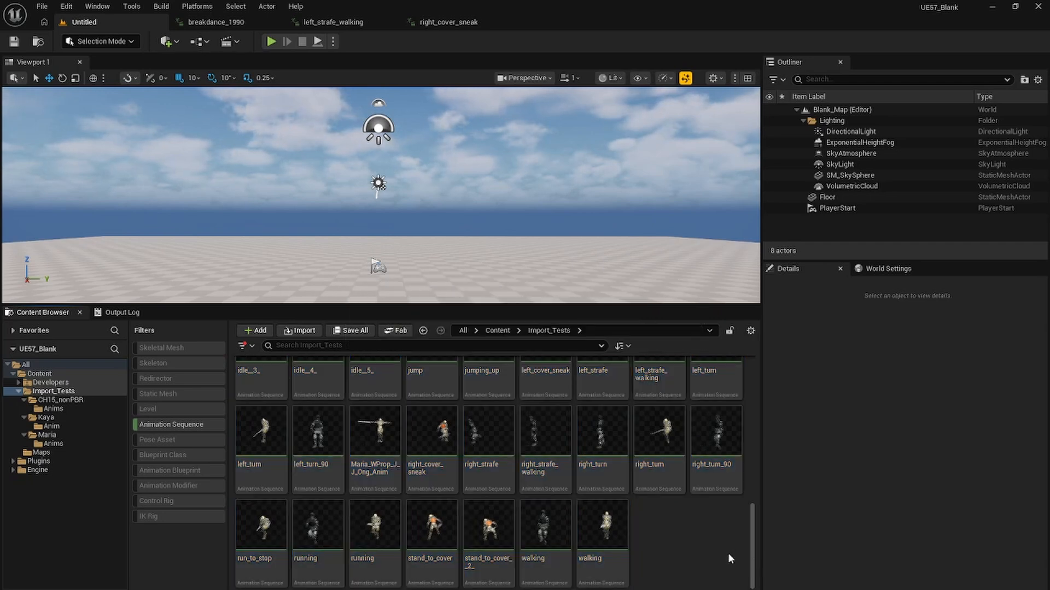